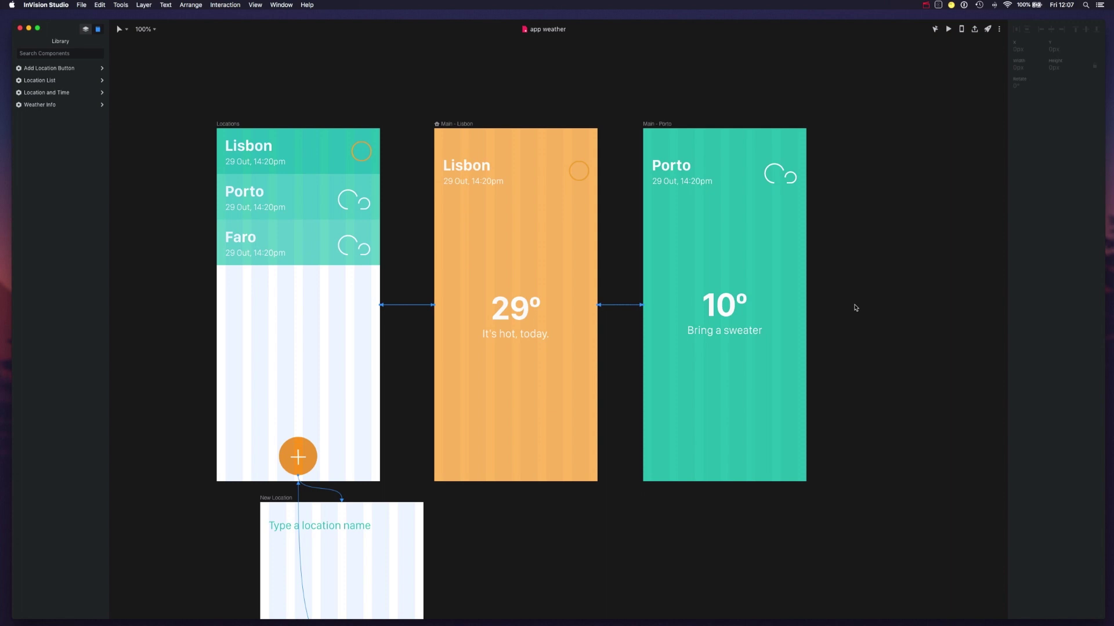
Step: Shrink the Lisbon screen, then pin its 29° Weather Info to the vertical middle
{"action": "left_click", "coordinate": [468, 130]}
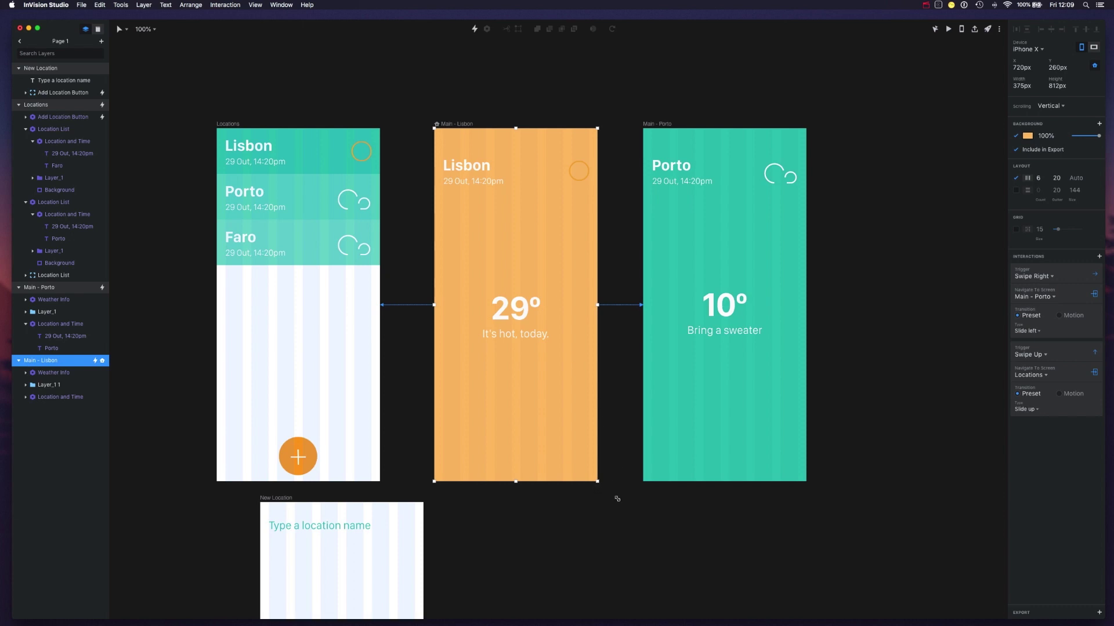
{"action": "mouse_move", "coordinate": [617, 499]}
{"action": "left_mouse_down"}
{"action": "mouse_move", "coordinate": [570, 390]}
{"action": "mouse_move", "coordinate": [618, 460]}
{"action": "mouse_move", "coordinate": [554, 485]}
{"action": "mouse_move", "coordinate": [635, 425]}
{"action": "mouse_move", "coordinate": [560, 410]}
{"action": "mouse_move", "coordinate": [592, 464]}
{"action": "left_mouse_up"}
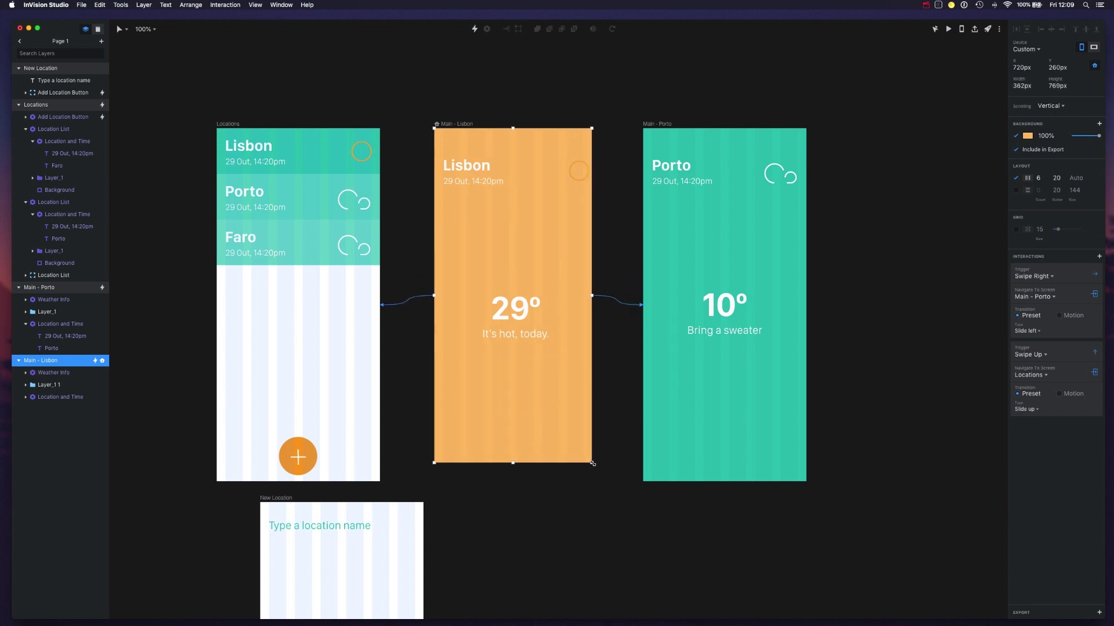
{"action": "left_click", "coordinate": [523, 322]}
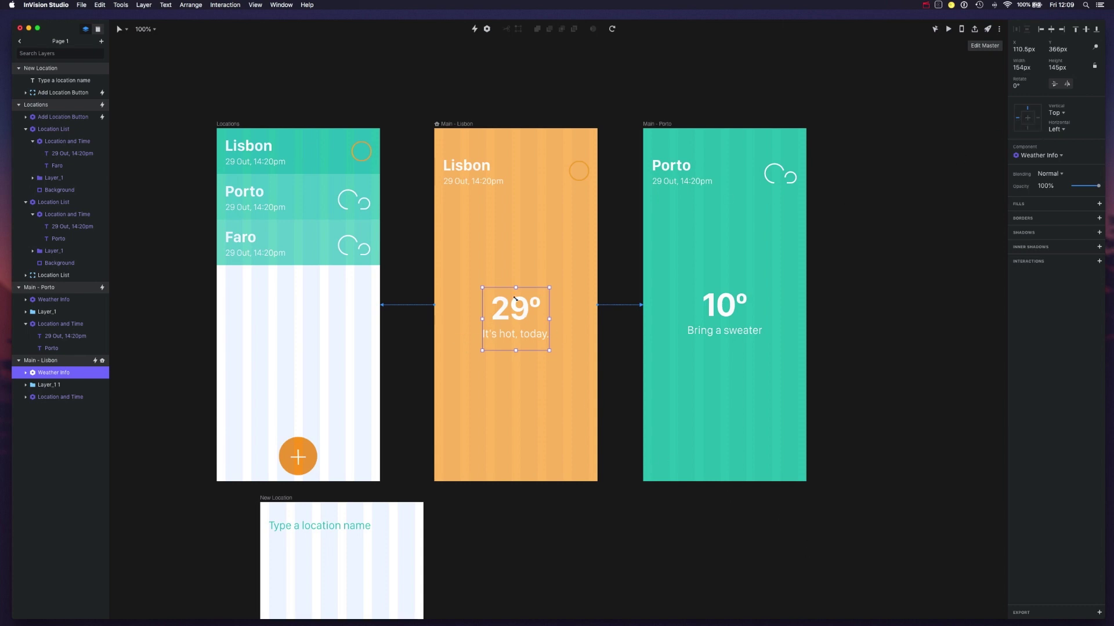
{"action": "left_click", "coordinate": [1029, 121]}
{"action": "left_click", "coordinate": [583, 452]}
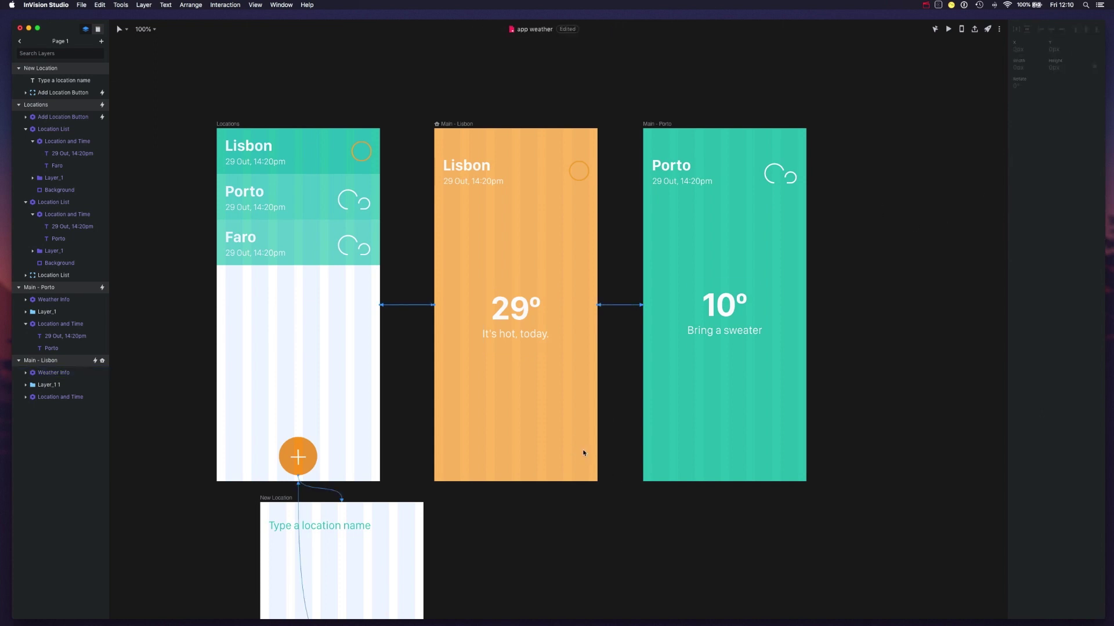
Step: Resize the Lisbon screen to check the centring and return it to full size
{"action": "left_click", "coordinate": [468, 146]}
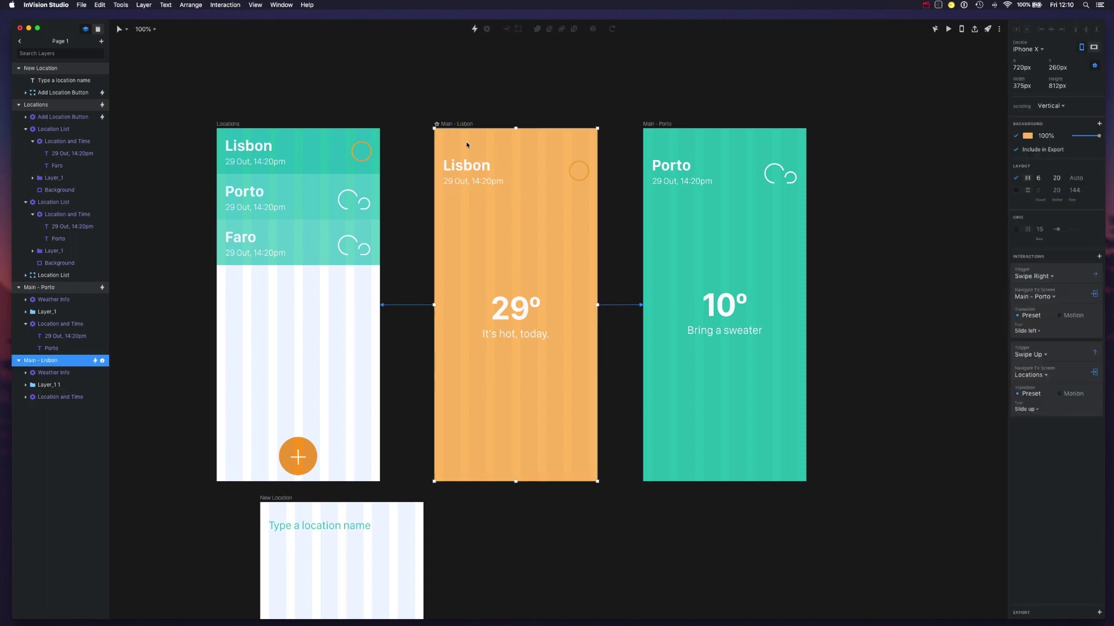
{"action": "mouse_move", "coordinate": [597, 481]}
{"action": "left_mouse_down"}
{"action": "mouse_move", "coordinate": [586, 453]}
{"action": "mouse_move", "coordinate": [645, 474]}
{"action": "left_mouse_up"}
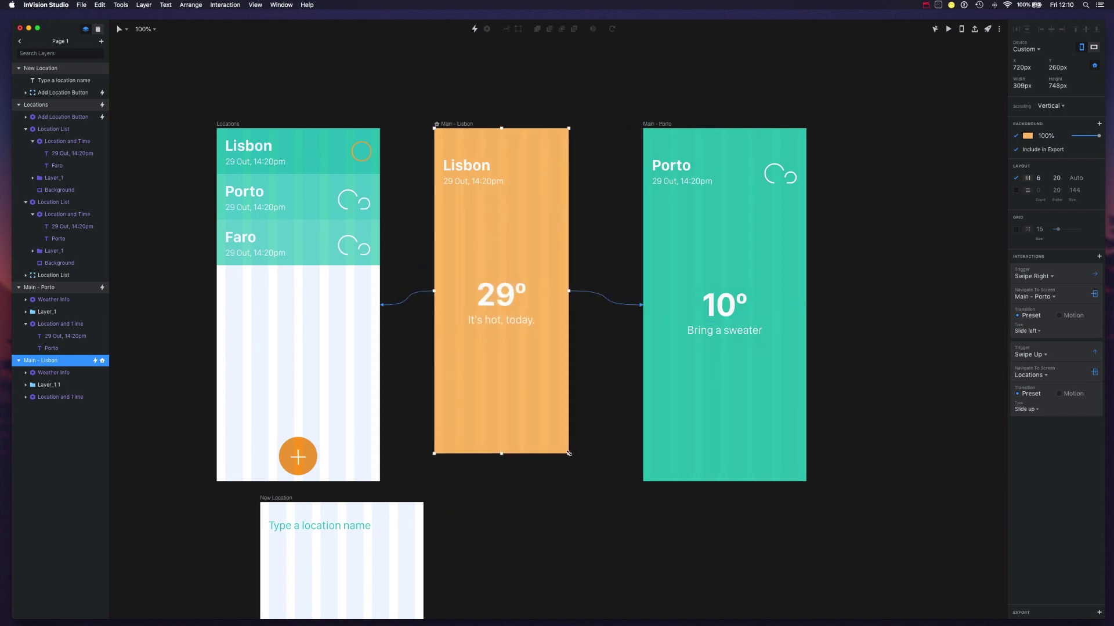
{"action": "mouse_move", "coordinate": [645, 474]}
{"action": "left_mouse_down"}
{"action": "mouse_move", "coordinate": [631, 466]}
{"action": "mouse_move", "coordinate": [597, 481]}
{"action": "left_mouse_up"}
{"action": "left_click", "coordinate": [624, 205]}
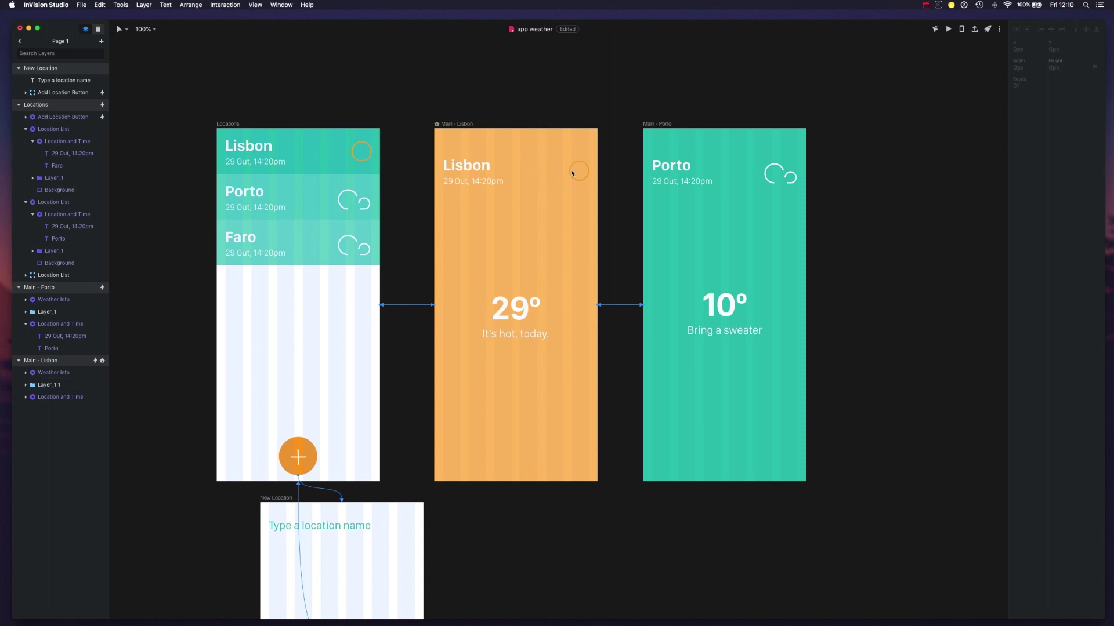
Step: Review the Lisbon sun icon's horizontal pinning options without changing its top-left pinning
{"action": "left_click", "coordinate": [574, 173]}
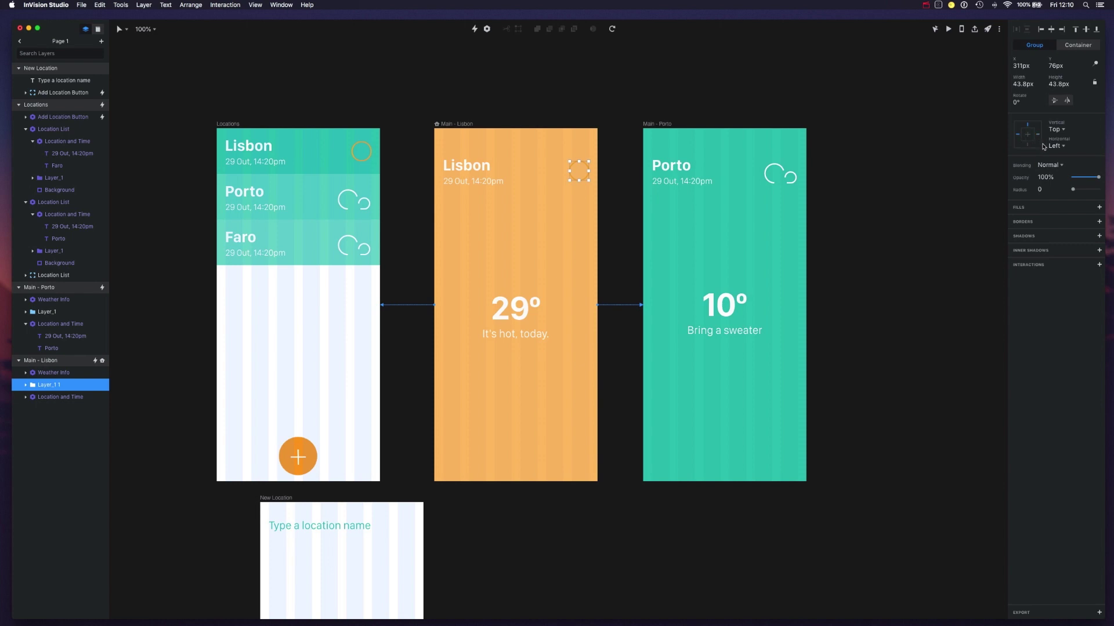
{"action": "left_click", "coordinate": [1057, 146]}
{"action": "left_click", "coordinate": [1065, 146]}
{"action": "key", "text": "Escape"}
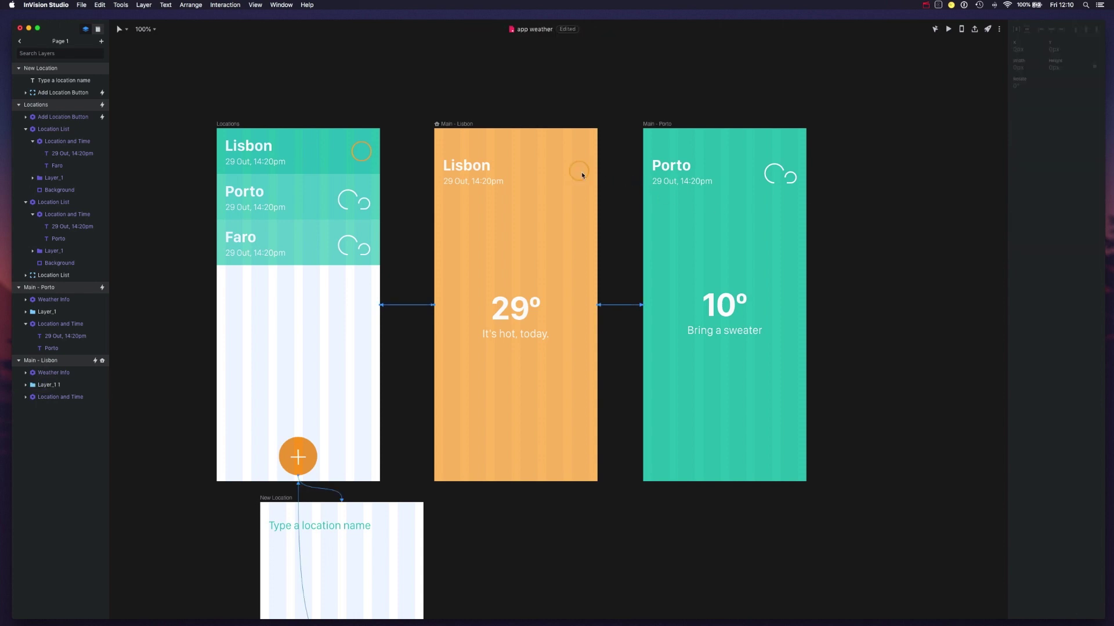
{"action": "left_click", "coordinate": [49, 384]}
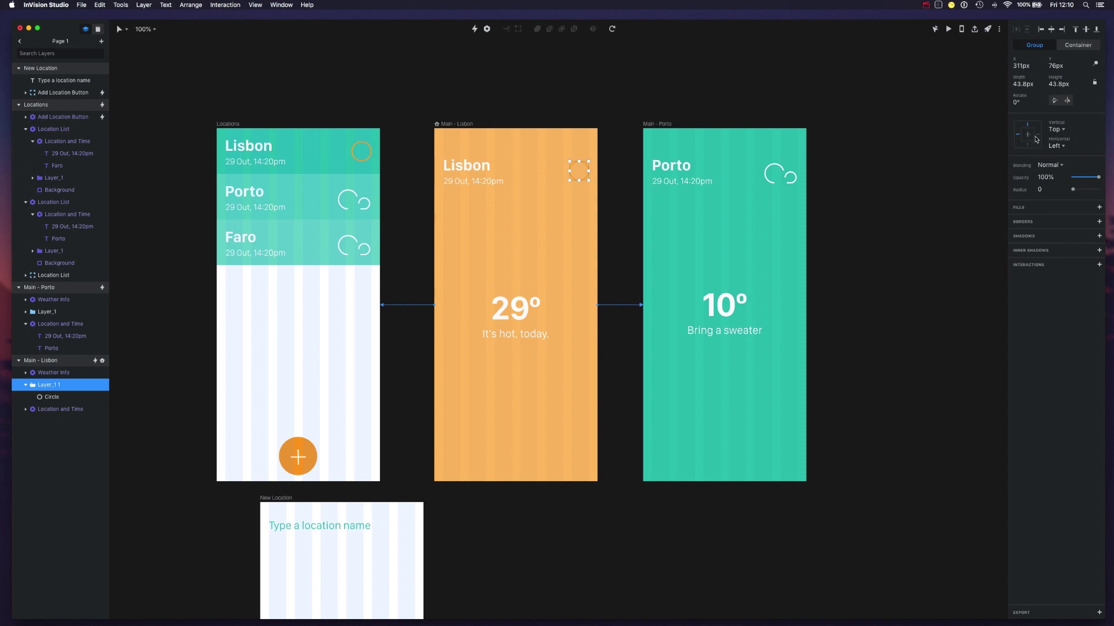
{"action": "left_click", "coordinate": [1055, 145]}
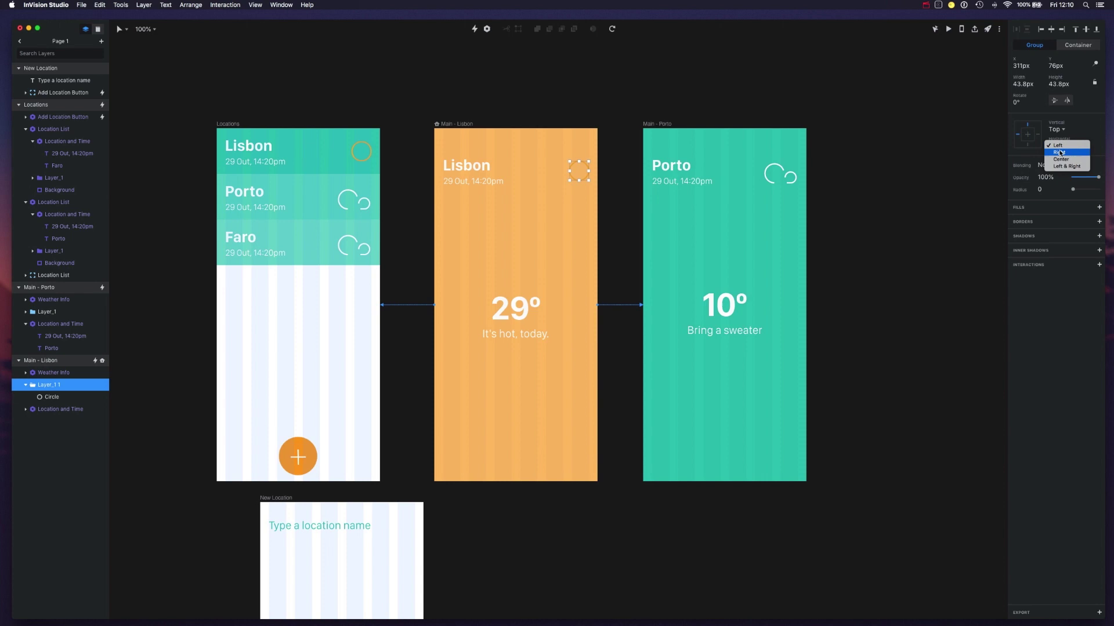
{"action": "left_click", "coordinate": [1057, 156]}
{"action": "key", "text": "Escape"}
Step: Pin the Porto cloud icon to both left and right edges
{"action": "left_click", "coordinate": [768, 178]}
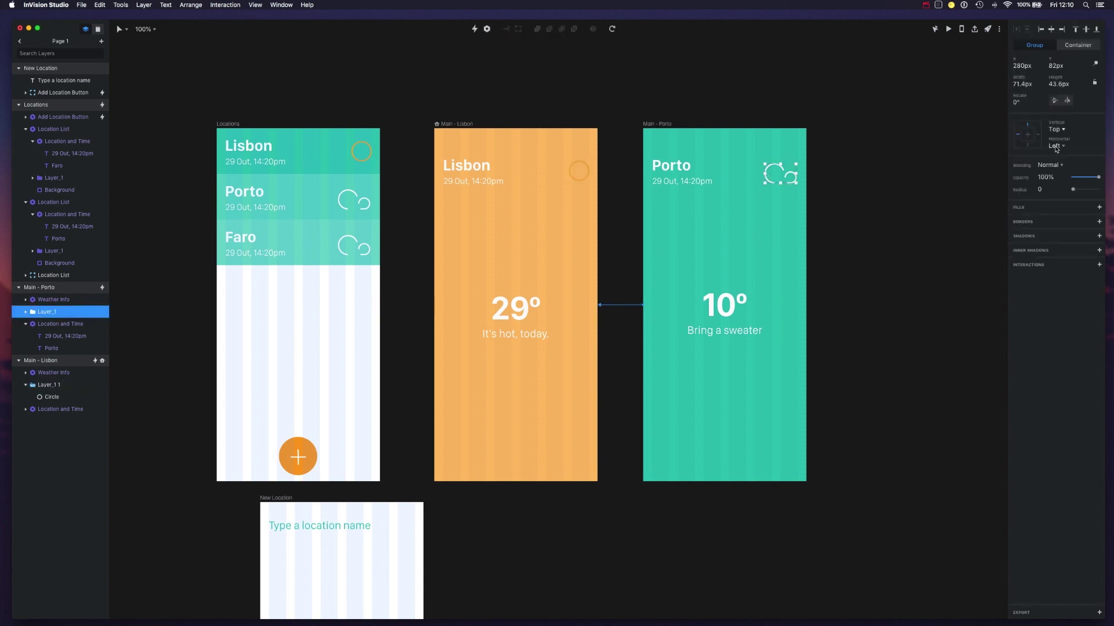
{"action": "left_click", "coordinate": [1037, 135]}
{"action": "left_click", "coordinate": [839, 356]}
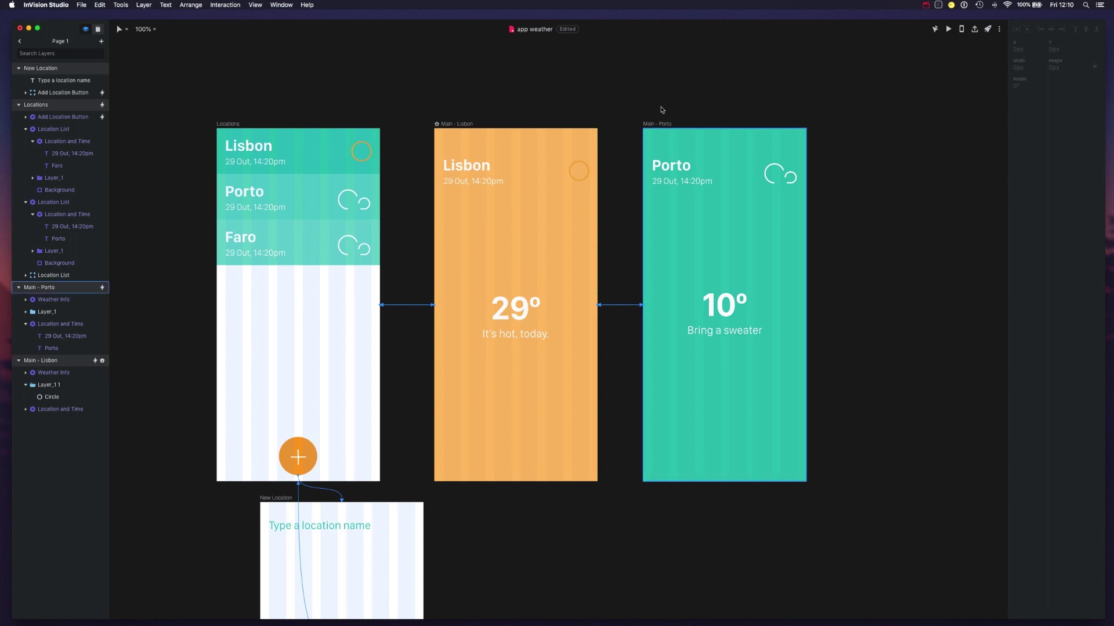
Step: Enlarge the Porto screen to test the pinning and undo back to iPhone X size
{"action": "left_click", "coordinate": [657, 123]}
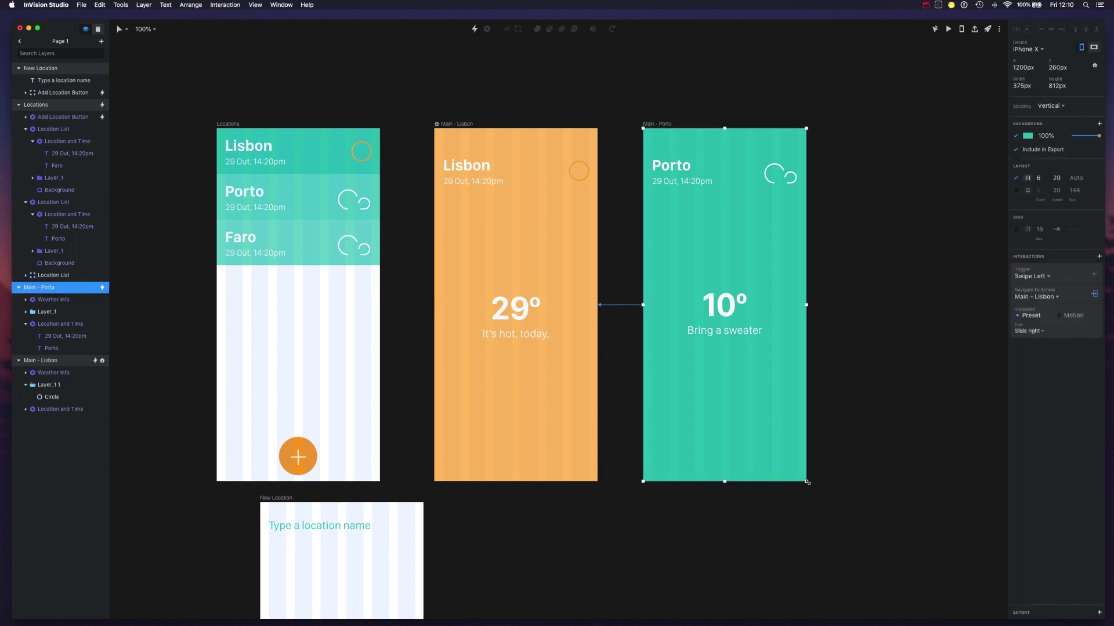
{"action": "left_click_drag", "start_coordinate": [807, 481], "coordinate": [912, 505]}
{"action": "key", "text": "ctrl+z"}
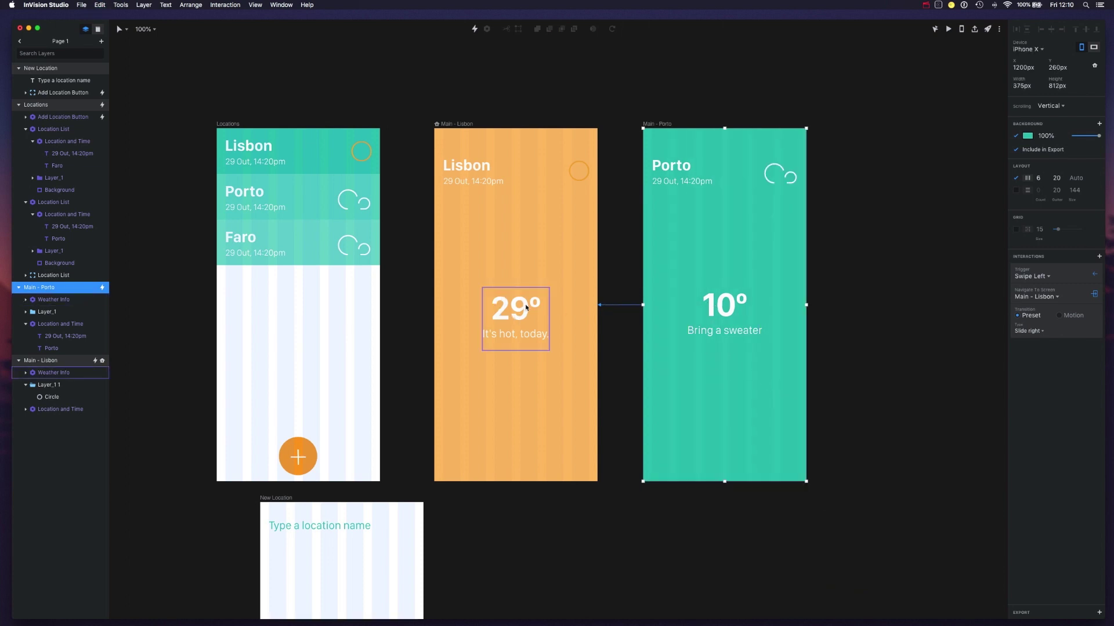
Step: Inspect the Weather Info component master from Porto's 10° info and return to the screens
{"action": "left_click", "coordinate": [526, 306]}
{"action": "left_click", "coordinate": [753, 308]}
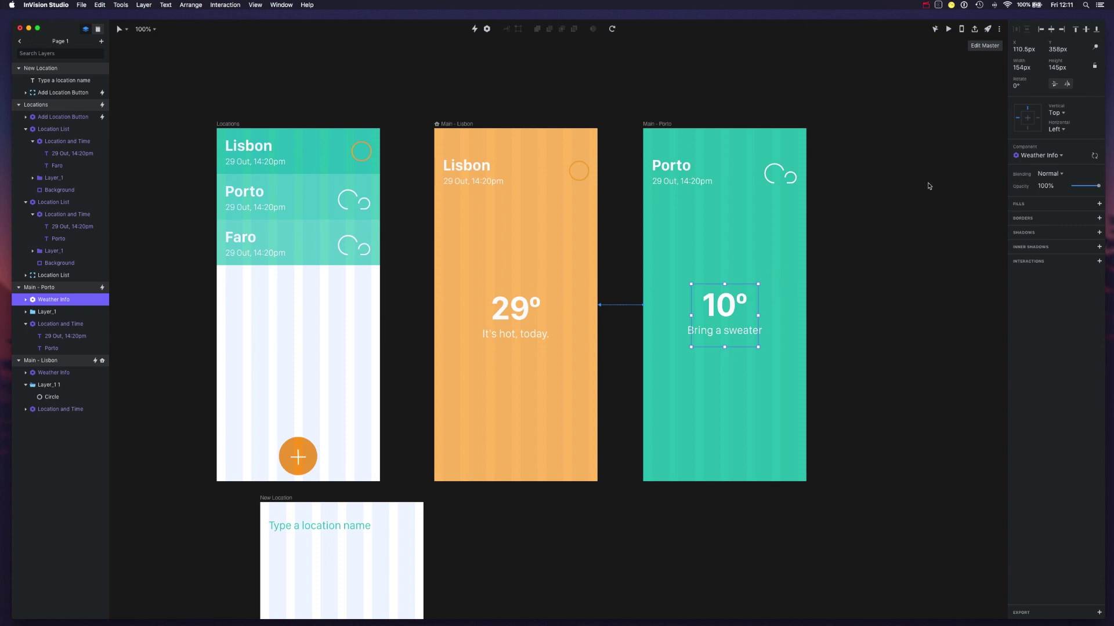
{"action": "left_click", "coordinate": [997, 47]}
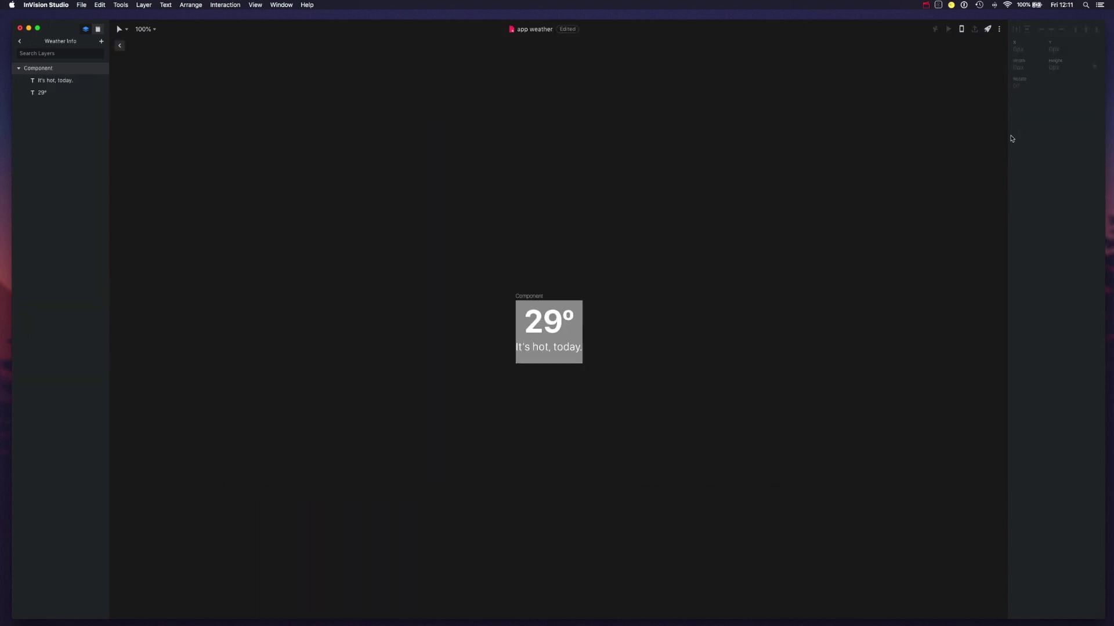
{"action": "left_click", "coordinate": [524, 303]}
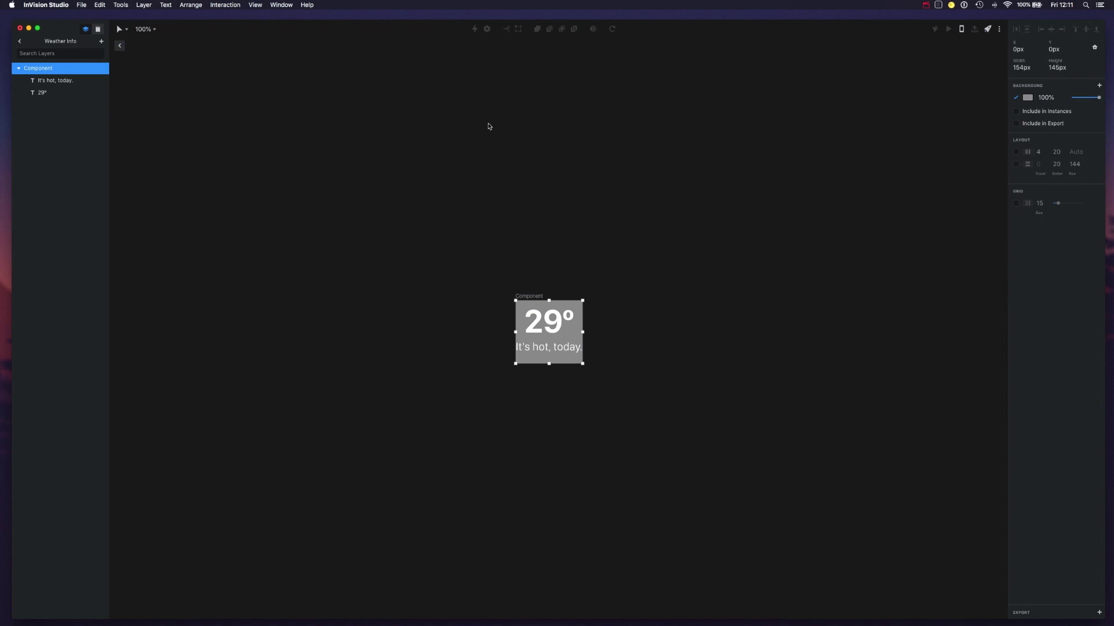
{"action": "left_click", "coordinate": [120, 45]}
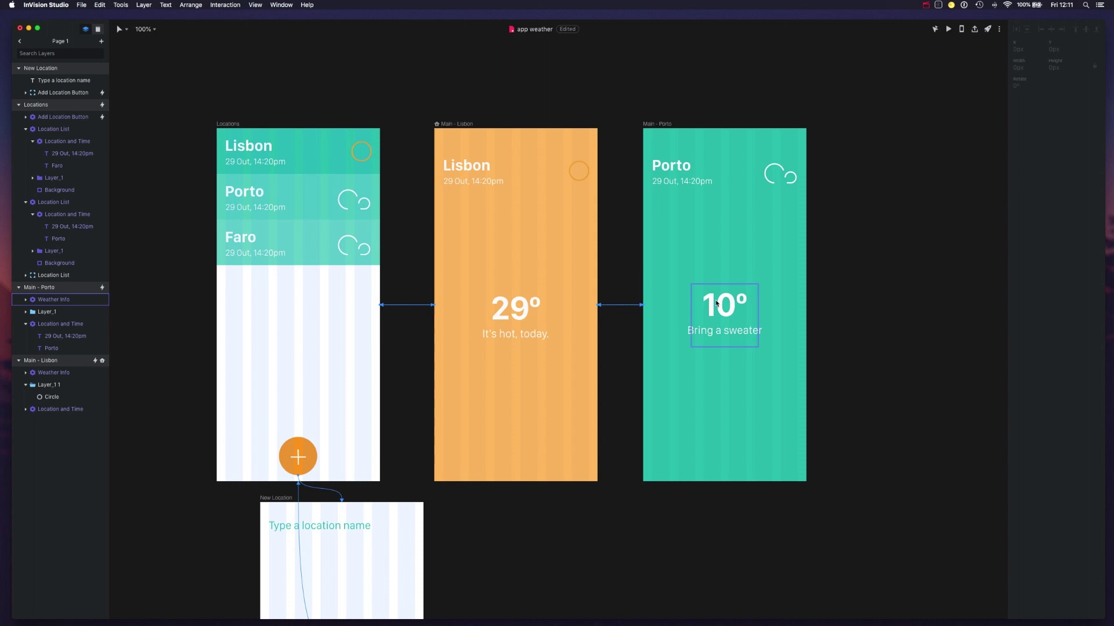
{"action": "left_click", "coordinate": [717, 301]}
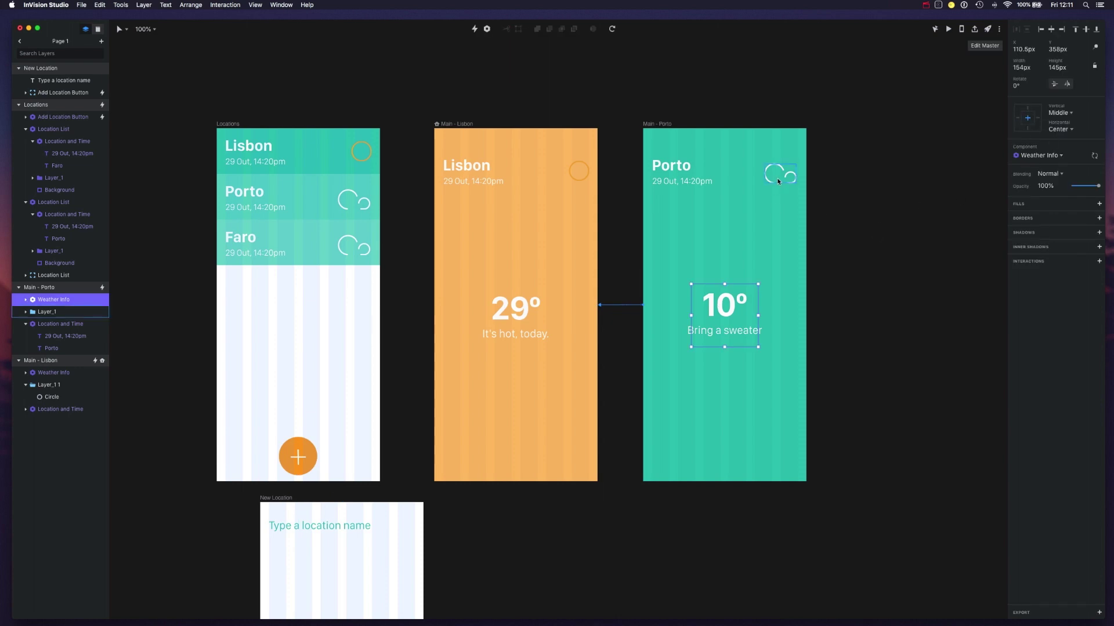
Step: Check the Porto cloud and Lisbon sun icons' horizontal pinning without changes
{"action": "left_click", "coordinate": [781, 180]}
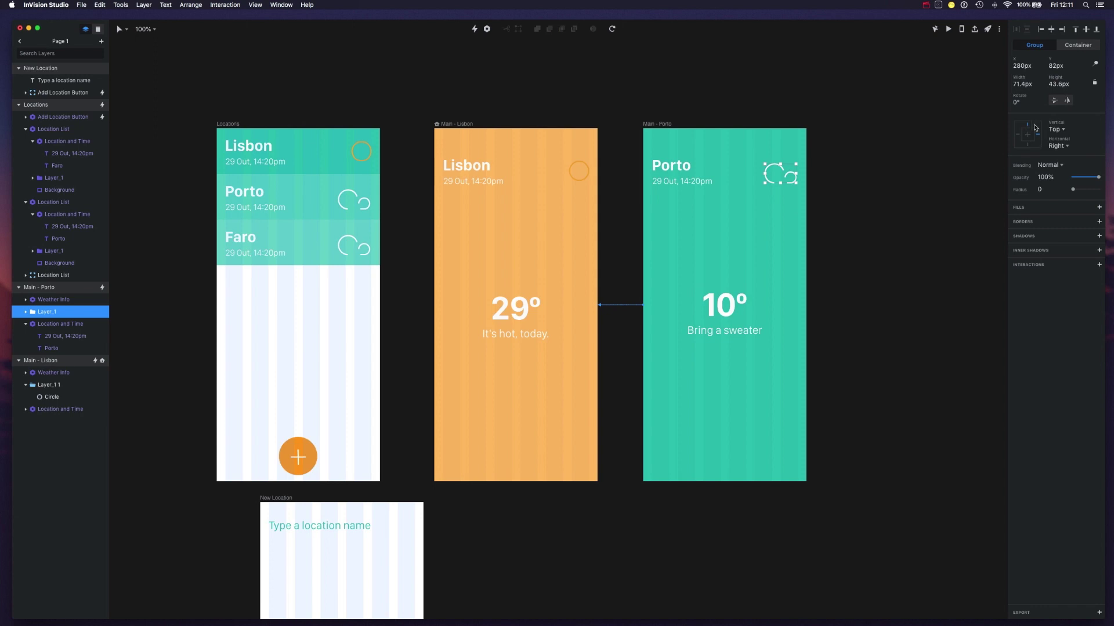
{"action": "left_click", "coordinate": [585, 168]}
{"action": "left_click", "coordinate": [1058, 145]}
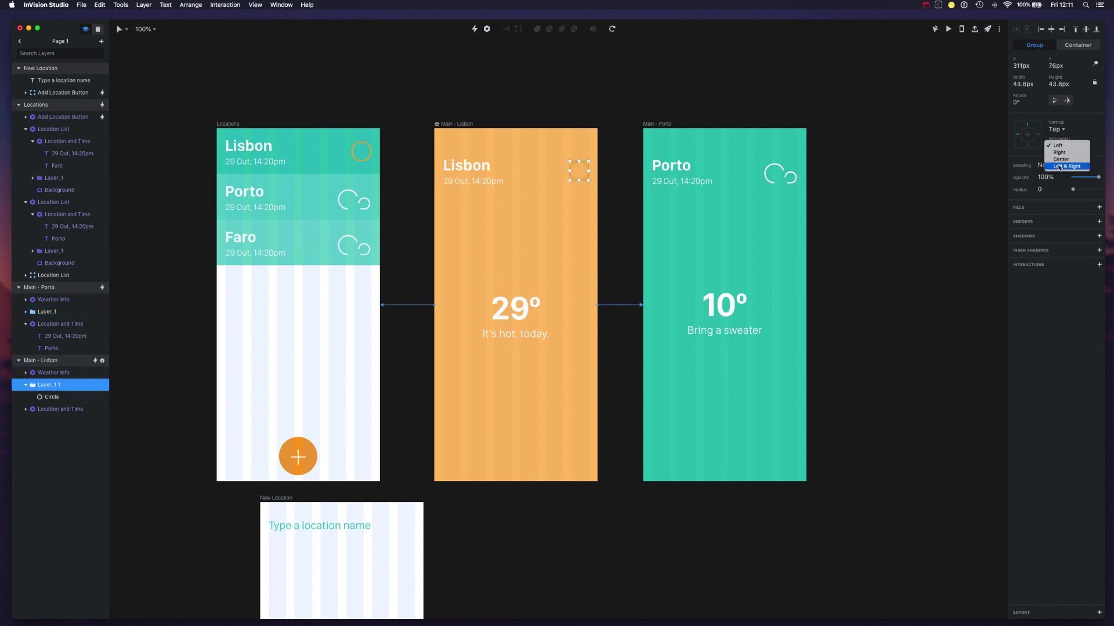
{"action": "left_click", "coordinate": [1066, 157]}
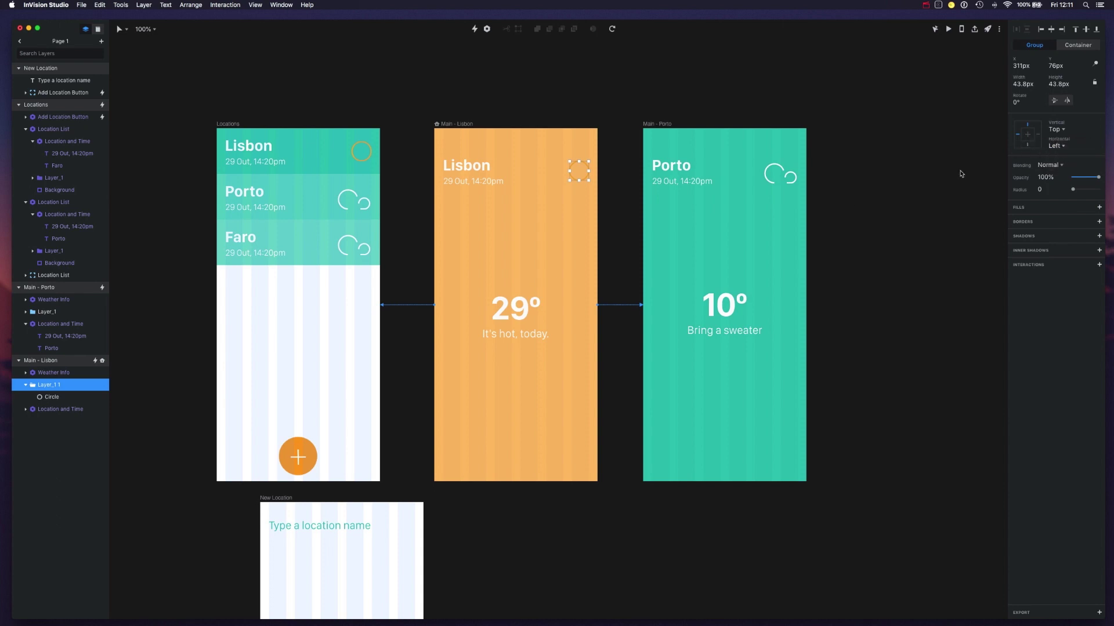
{"action": "left_click", "coordinate": [615, 201]}
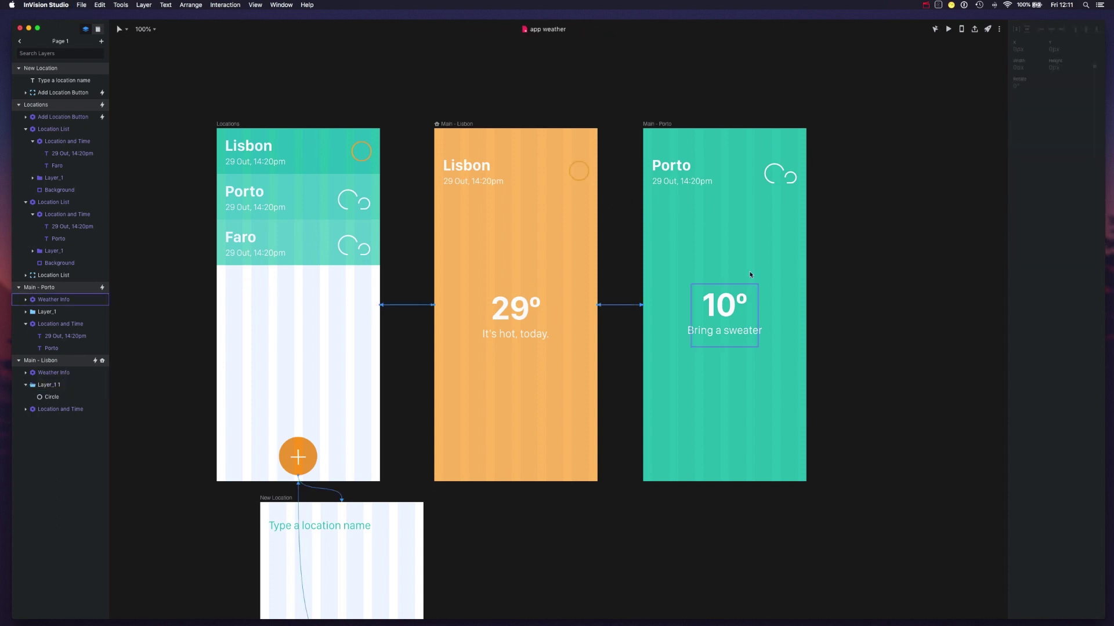
Step: Shrink the Porto artboard to preview a smaller screen and undo back to 375×812
{"action": "left_click", "coordinate": [653, 131]}
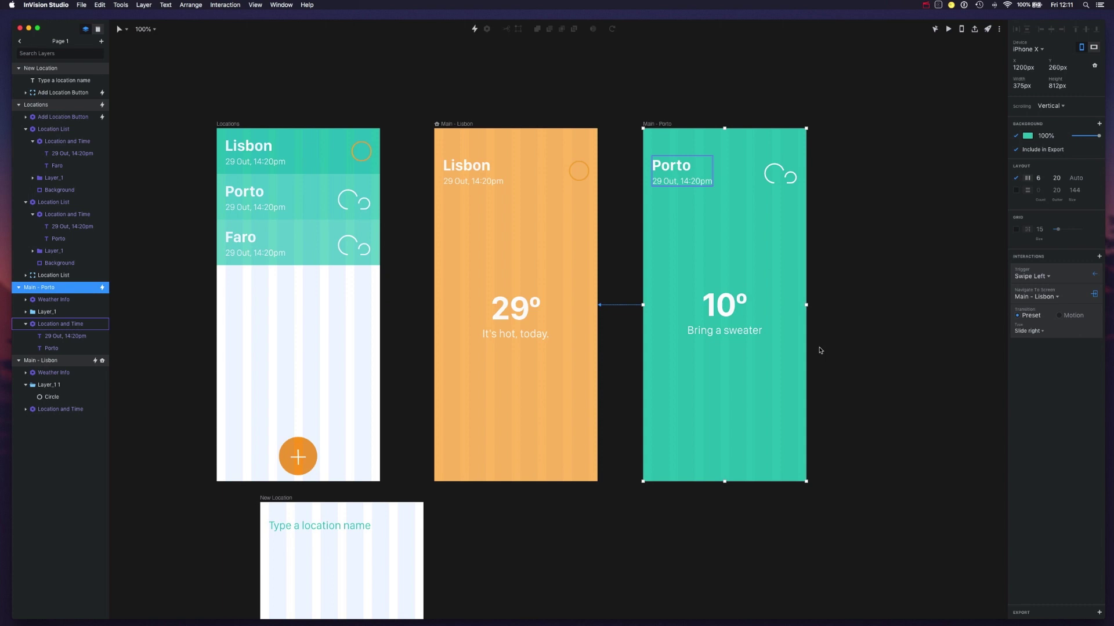
{"action": "mouse_move", "coordinate": [806, 481]}
{"action": "left_mouse_down"}
{"action": "mouse_move", "coordinate": [960, 530]}
{"action": "mouse_move", "coordinate": [813, 467]}
{"action": "mouse_move", "coordinate": [800, 417]}
{"action": "left_mouse_up"}
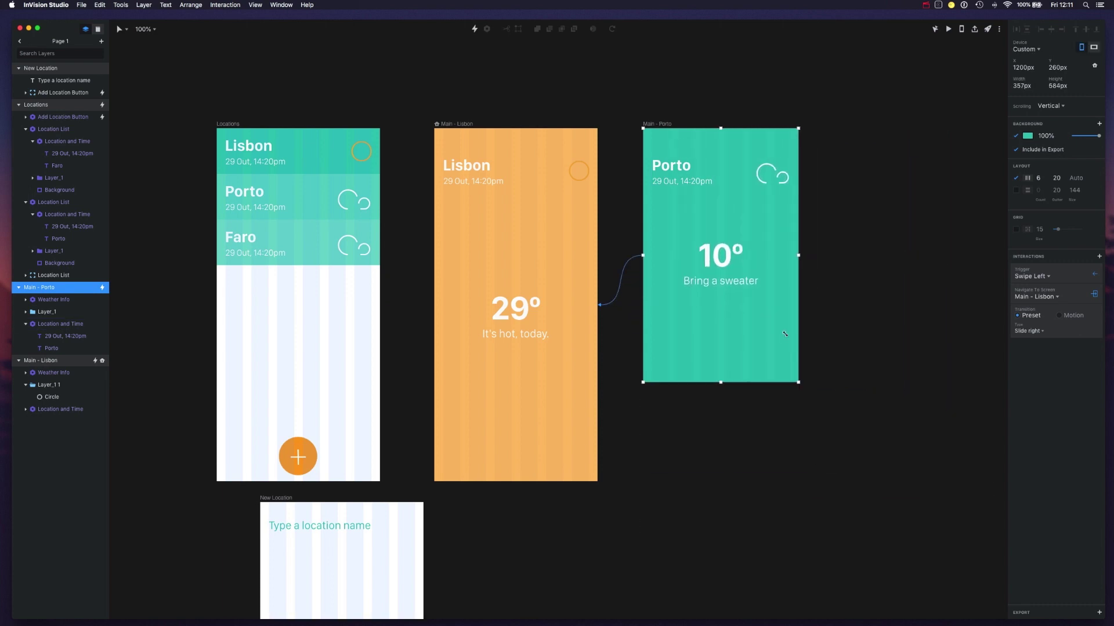
{"action": "key", "text": "super+z"}
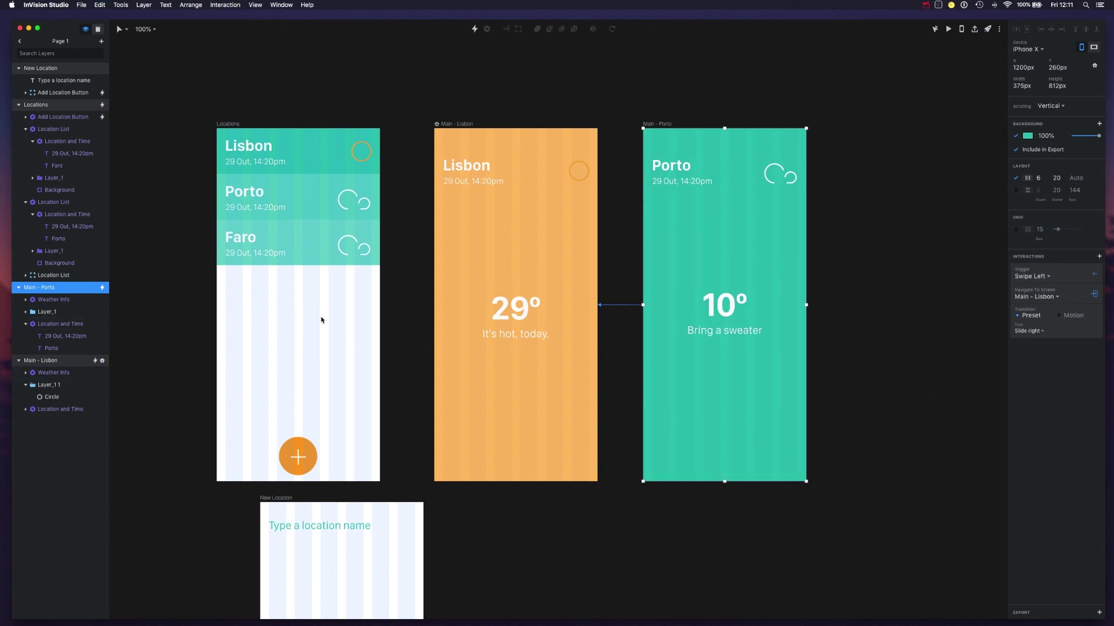
Step: Stretch the Locations artboard to test its layout and undo the resize
{"action": "left_click", "coordinate": [398, 309]}
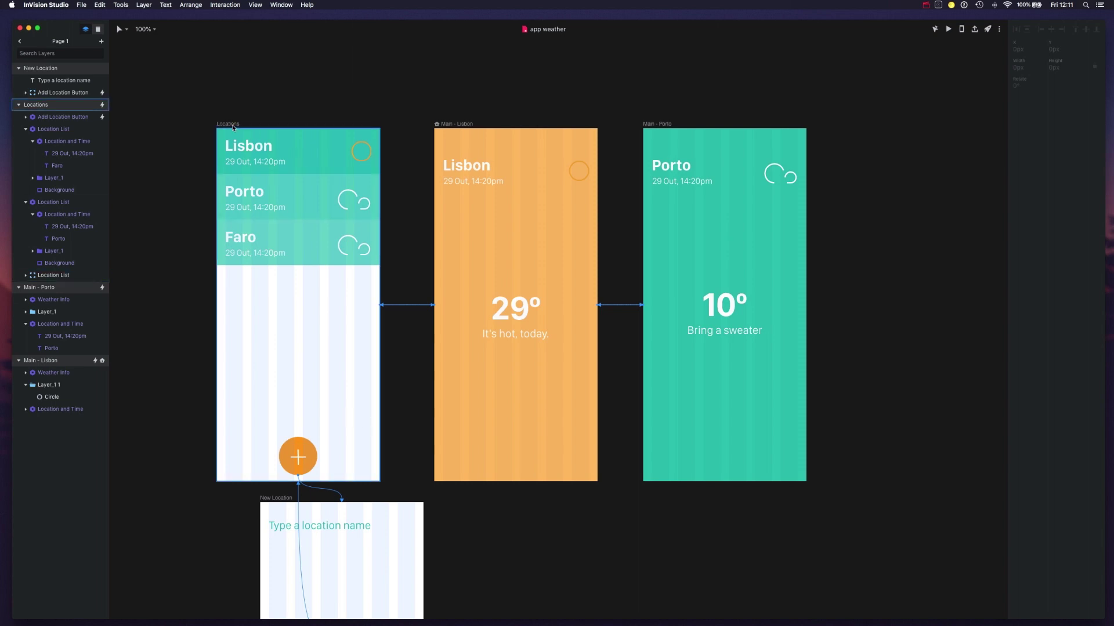
{"action": "left_click", "coordinate": [229, 124]}
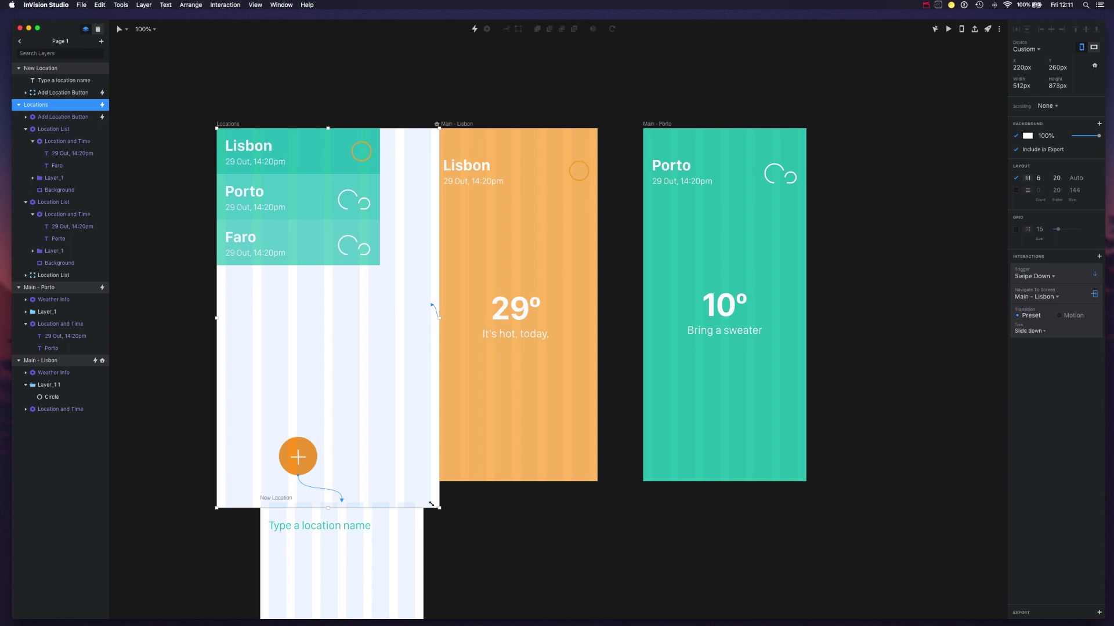
{"action": "left_click_drag", "start_coordinate": [379, 480], "coordinate": [402, 492]}
{"action": "key", "text": "ctrl+z"}
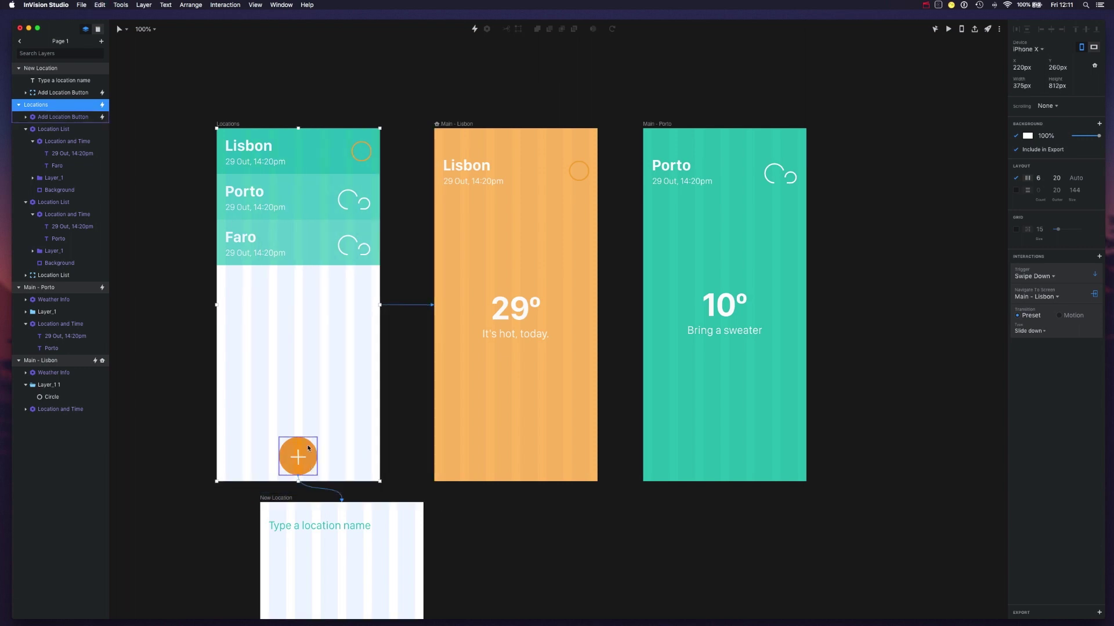
Step: Pin the Add Location plus button to the bottom and horizontal centre
{"action": "left_click", "coordinate": [298, 455]}
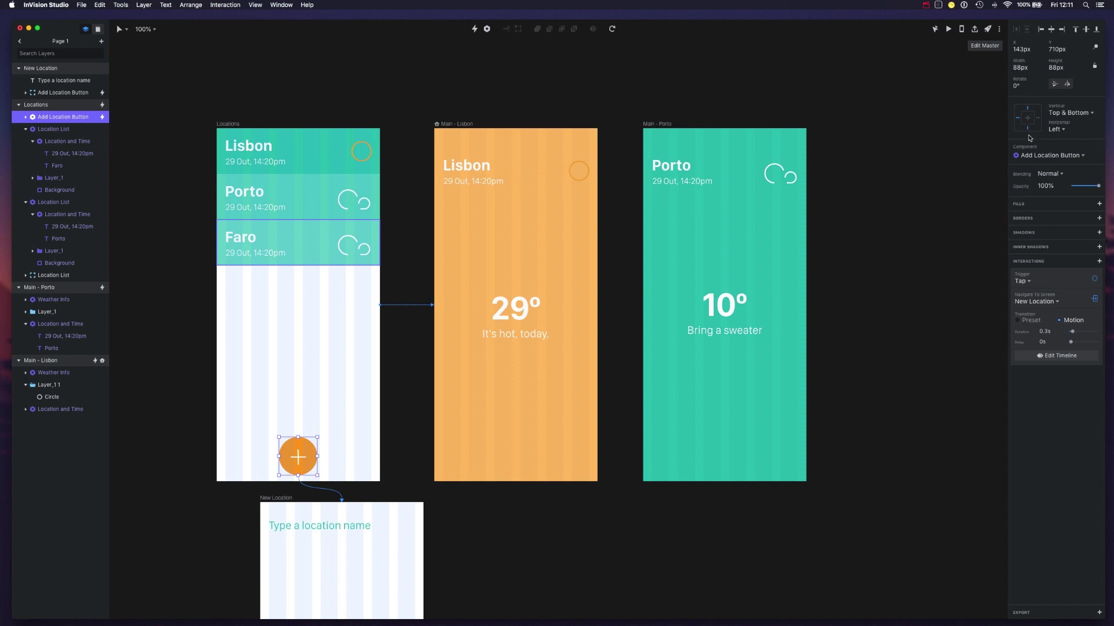
{"action": "left_click", "coordinate": [1028, 130]}
{"action": "left_click", "coordinate": [1029, 112]}
{"action": "left_click", "coordinate": [1029, 120]}
{"action": "left_click", "coordinate": [1029, 128]}
{"action": "left_click", "coordinate": [1031, 121]}
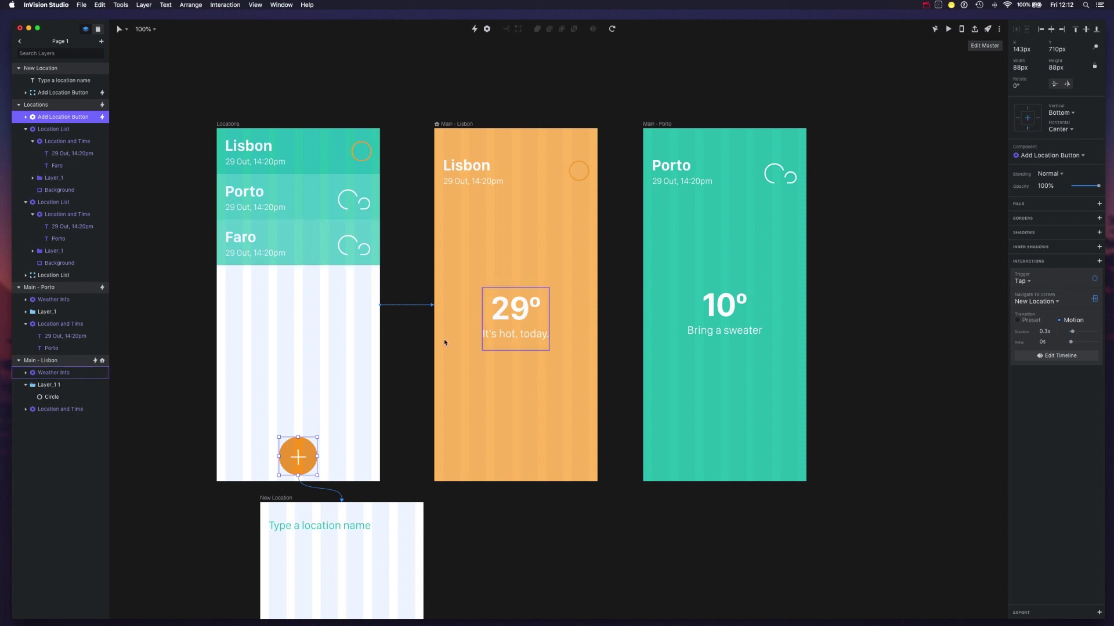
{"action": "left_click", "coordinate": [392, 361]}
Step: Enlarge the Locations artboard to test the plus button's pinning
{"action": "left_click", "coordinate": [230, 124]}
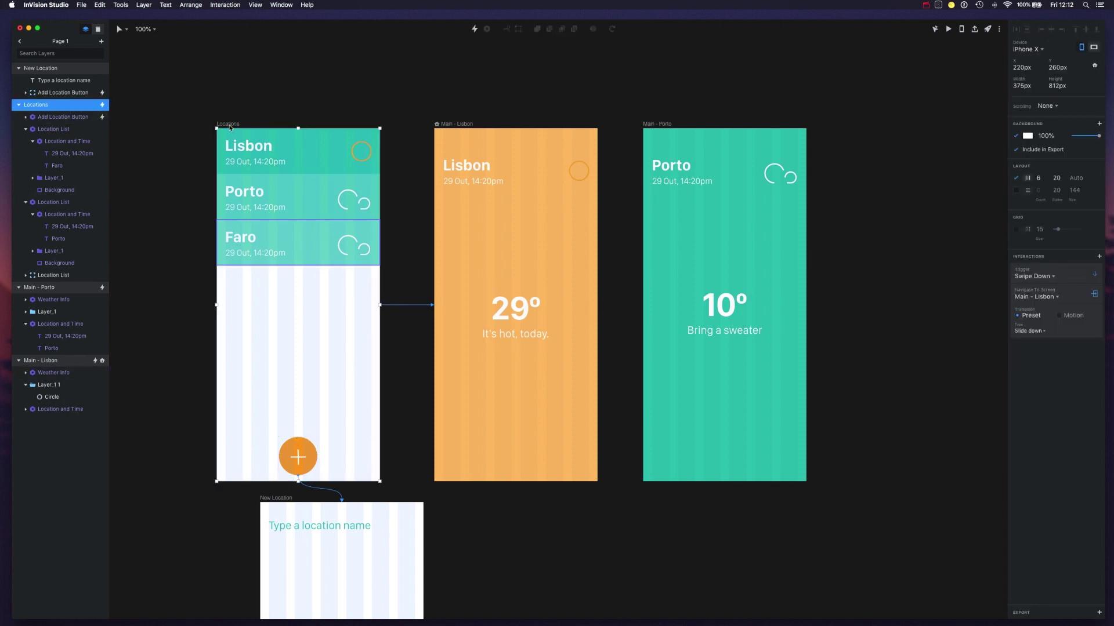
{"action": "left_click_drag", "start_coordinate": [380, 481], "coordinate": [647, 505]}
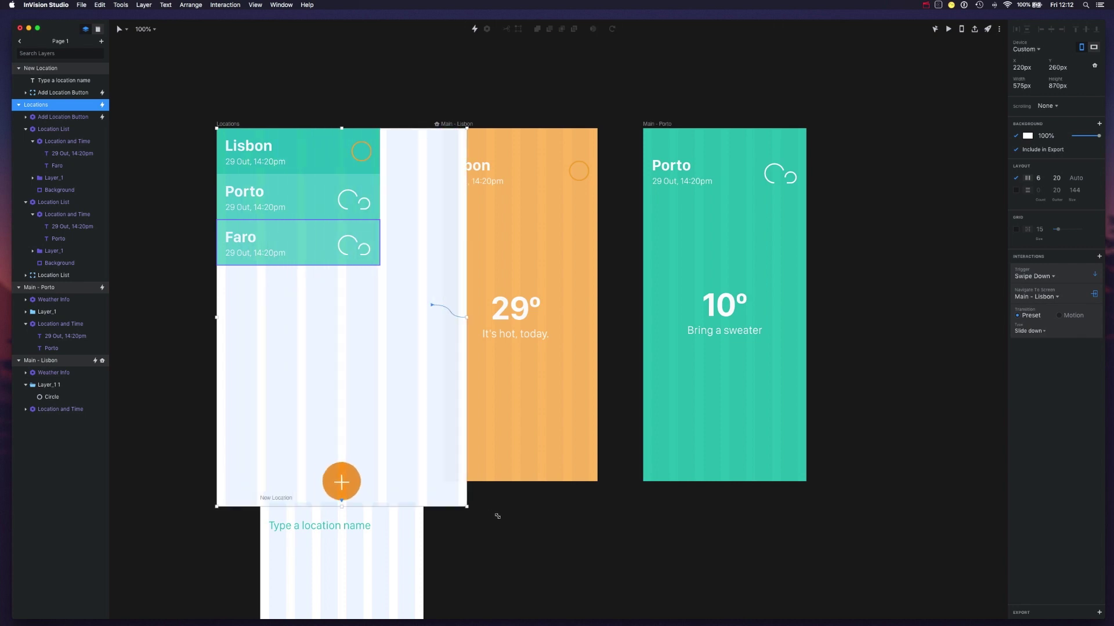
Step: Restore Locations to iPhone X size, then open the Location List master and select its 375 width value
{"action": "left_click_drag", "start_coordinate": [550, 458], "coordinate": [414, 444]}
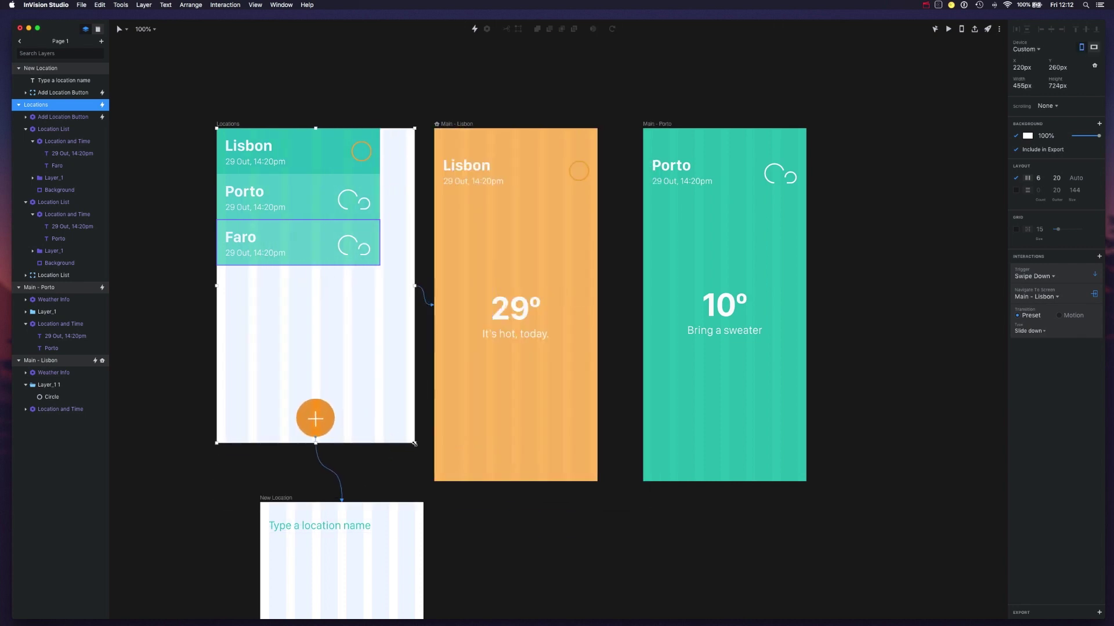
{"action": "key", "text": "super+z"}
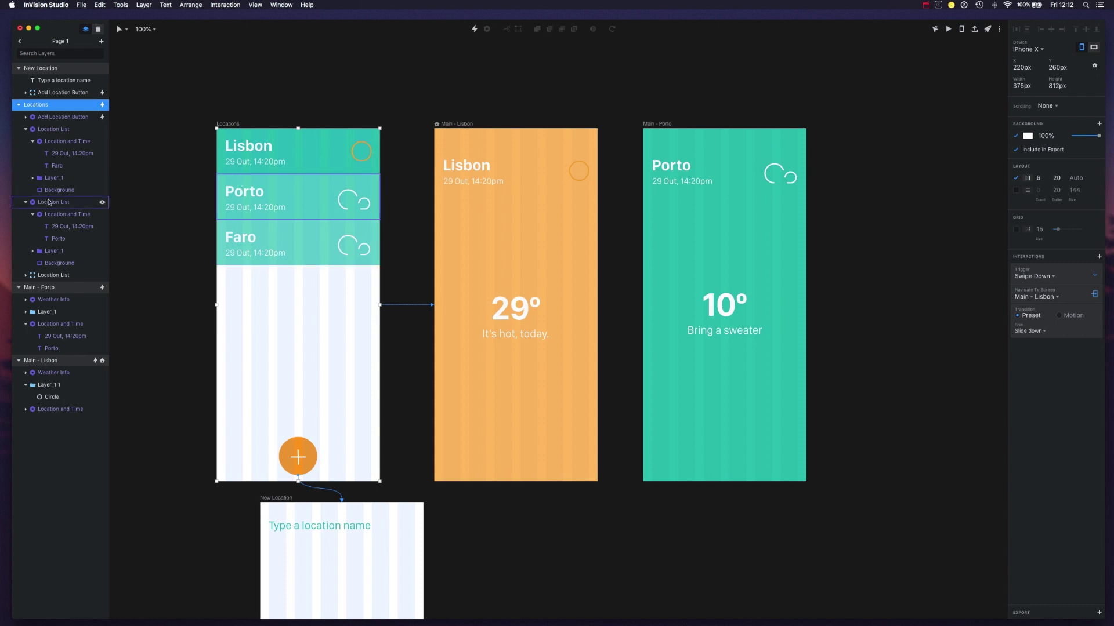
{"action": "left_click", "coordinate": [319, 206]}
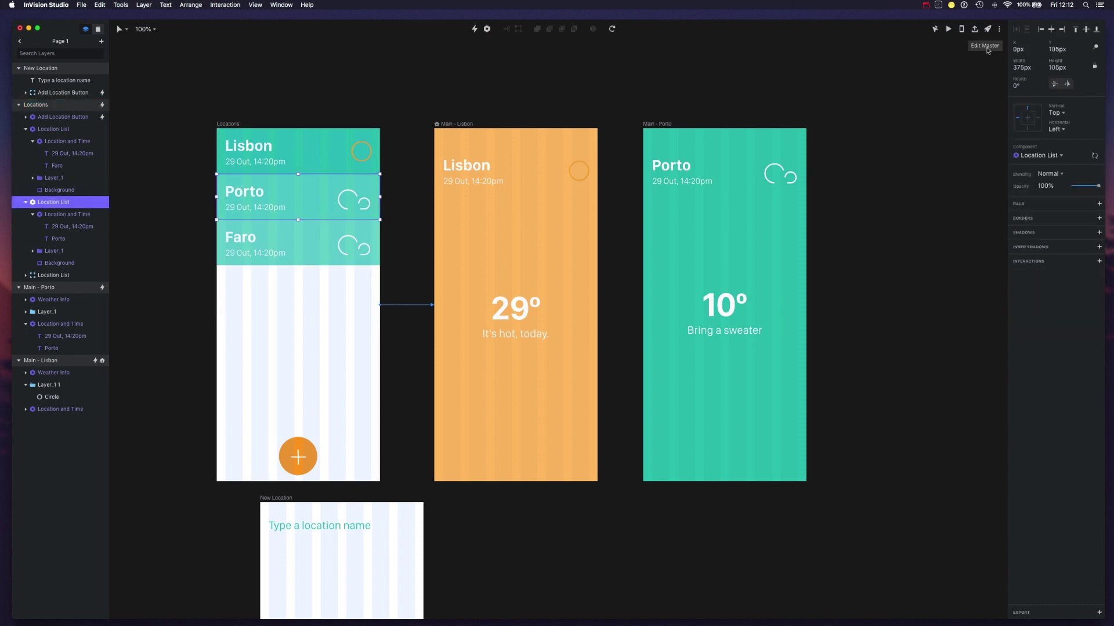
{"action": "left_click", "coordinate": [988, 49]}
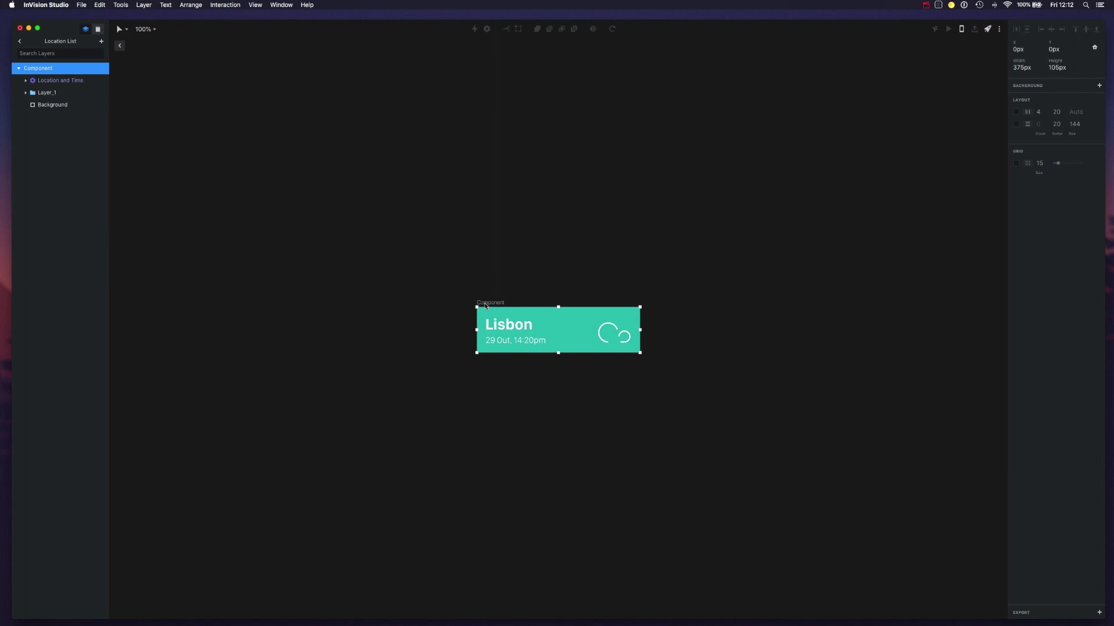
{"action": "left_click", "coordinate": [1022, 69]}
{"action": "double_click", "coordinate": [1025, 77]}
{"action": "type", "text": "10"}
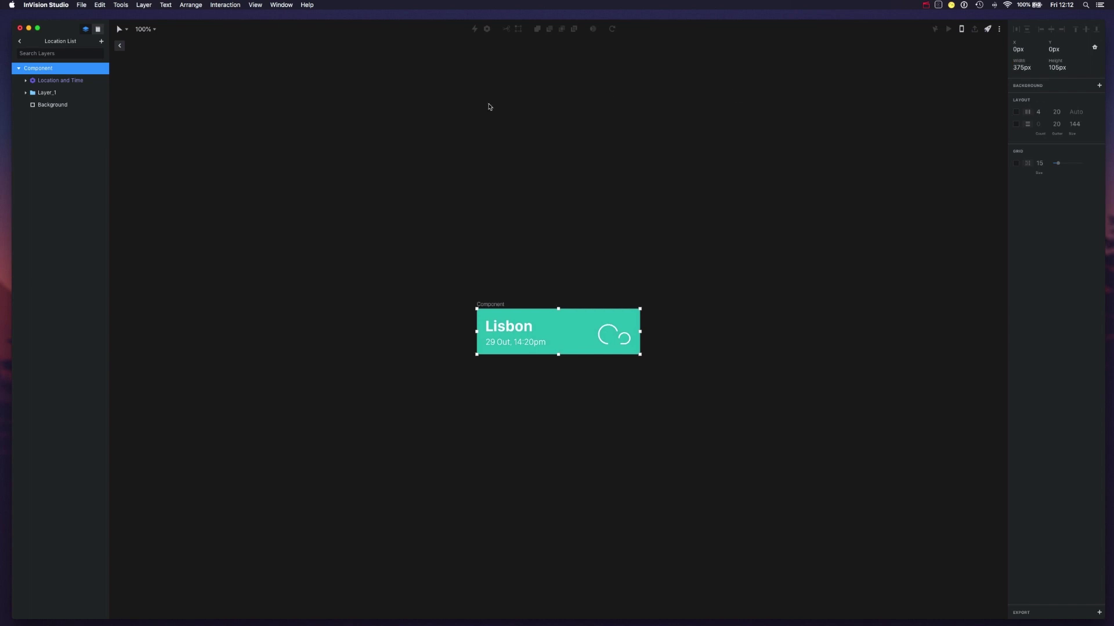
Step: Back on the page, set the Lisbon, Porto and Faro location rows' width to 100%
{"action": "left_click", "coordinate": [121, 46]}
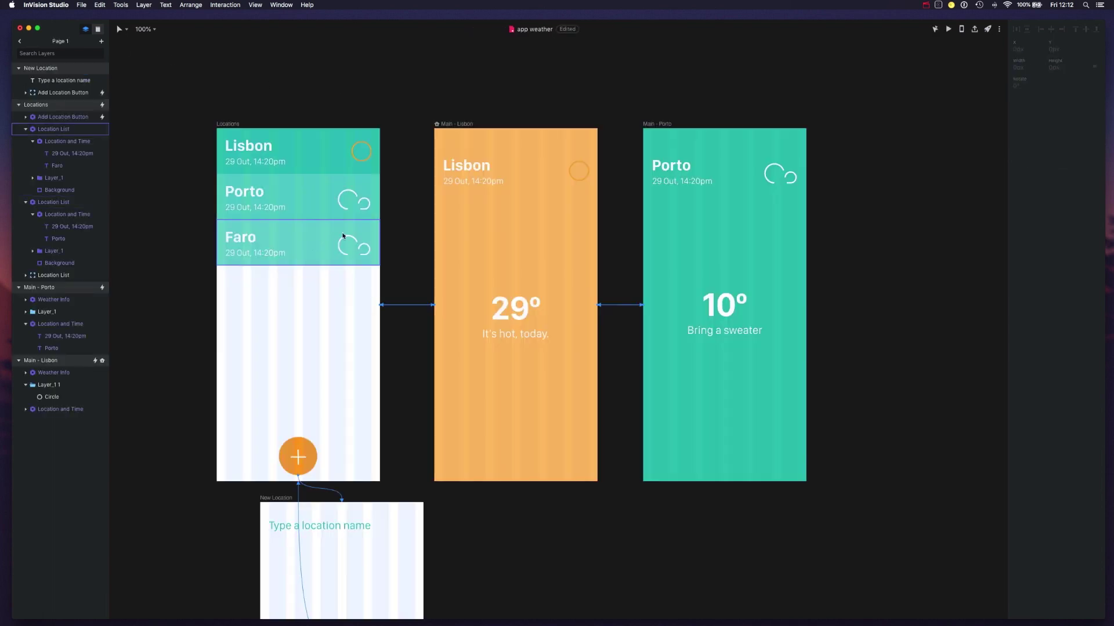
{"action": "left_click", "coordinate": [297, 137]}
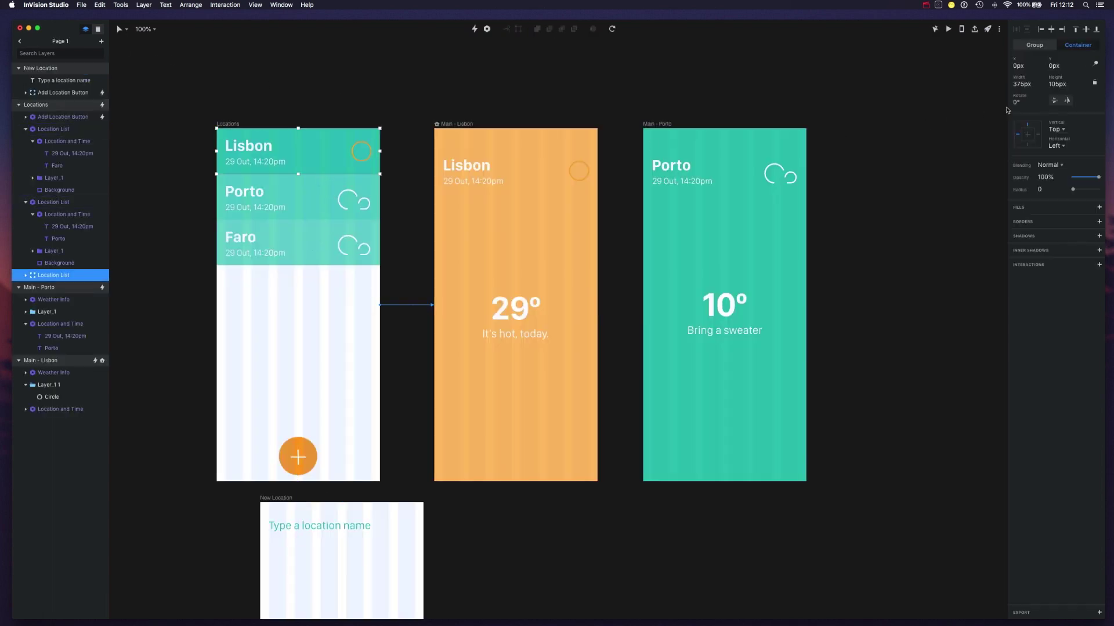
{"action": "left_click", "coordinate": [1022, 83]}
{"action": "type", "text": "100"}
{"action": "left_click", "coordinate": [323, 185]}
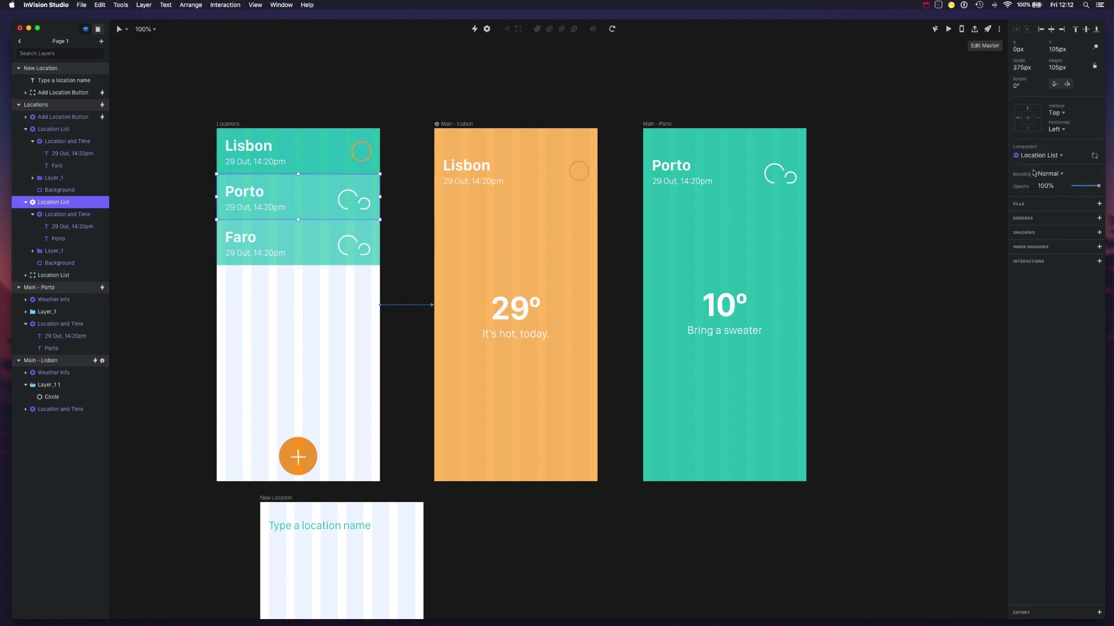
{"action": "left_click", "coordinate": [1023, 72]}
{"action": "type", "text": "100"}
{"action": "key", "text": "Return"}
{"action": "left_click", "coordinate": [281, 231]}
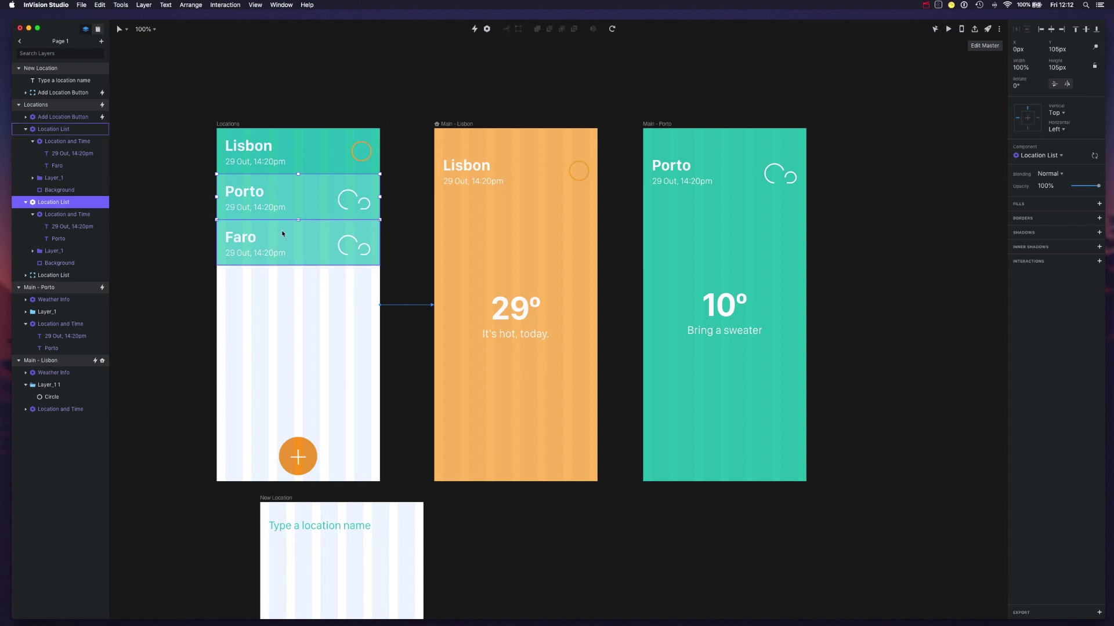
{"action": "left_click", "coordinate": [1023, 67]}
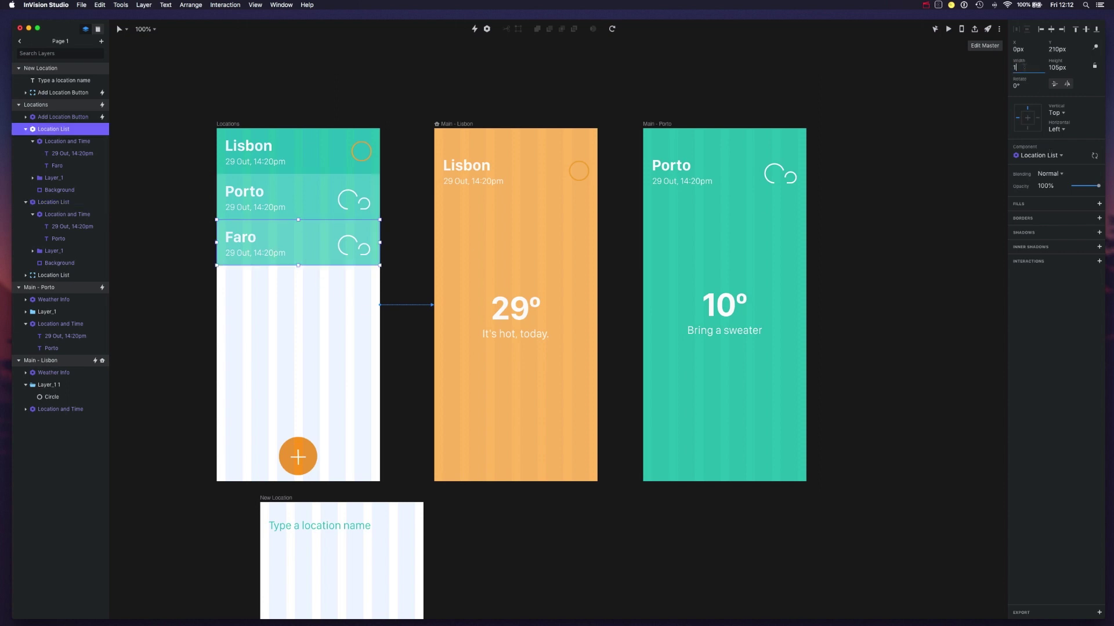
{"action": "type", "text": "100%"}
{"action": "key", "text": "Return"}
{"action": "left_click", "coordinate": [393, 353]}
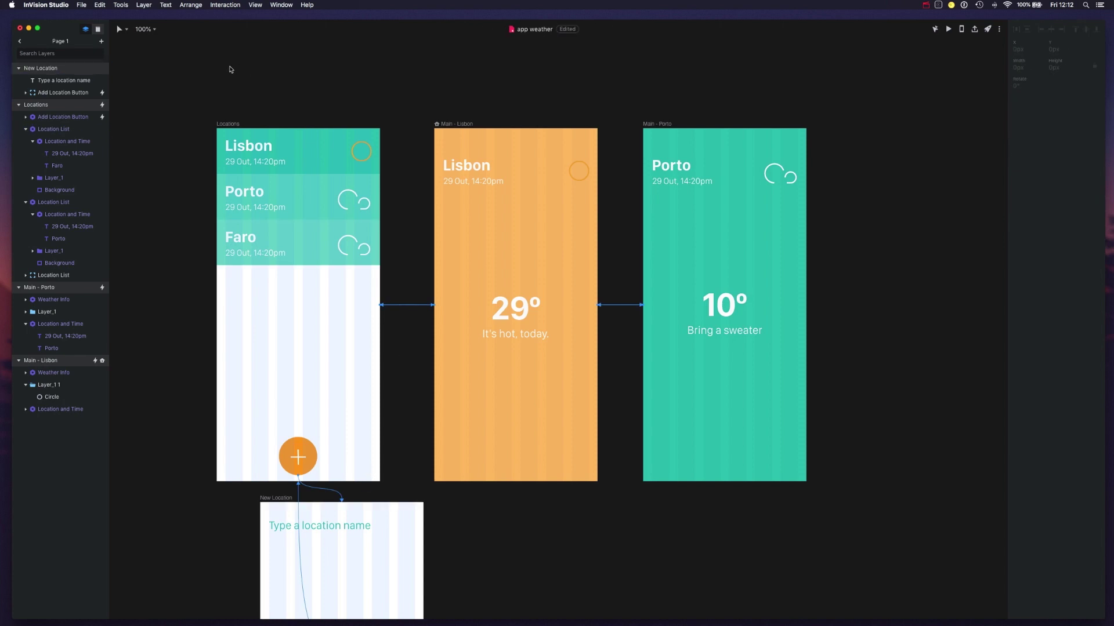
{"action": "left_click", "coordinate": [228, 125]}
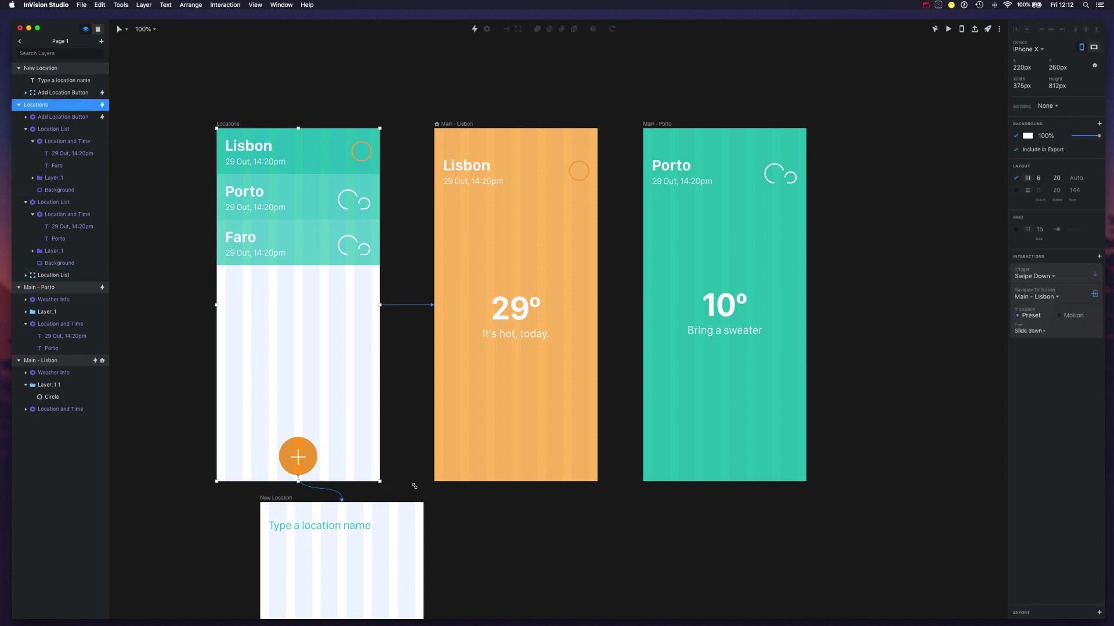
{"action": "mouse_move", "coordinate": [380, 481]}
{"action": "left_mouse_down"}
{"action": "mouse_move", "coordinate": [467, 495]}
{"action": "mouse_move", "coordinate": [427, 476]}
{"action": "left_mouse_up"}
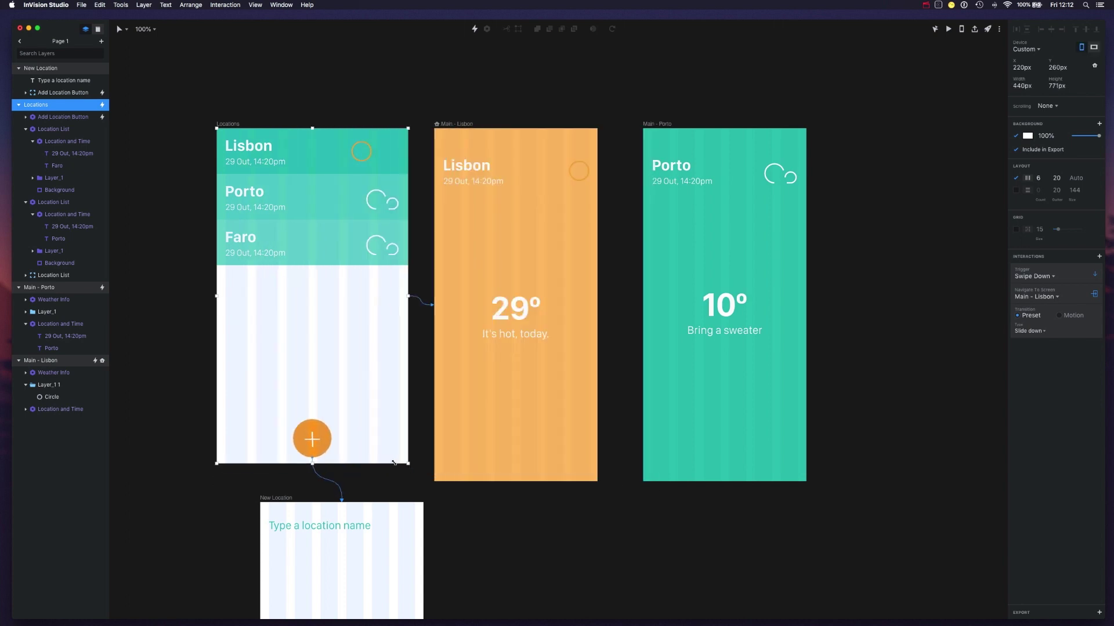
{"action": "mouse_move", "coordinate": [495, 487]}
{"action": "left_mouse_down"}
{"action": "mouse_move", "coordinate": [337, 454]}
{"action": "mouse_move", "coordinate": [380, 480]}
{"action": "left_mouse_up"}
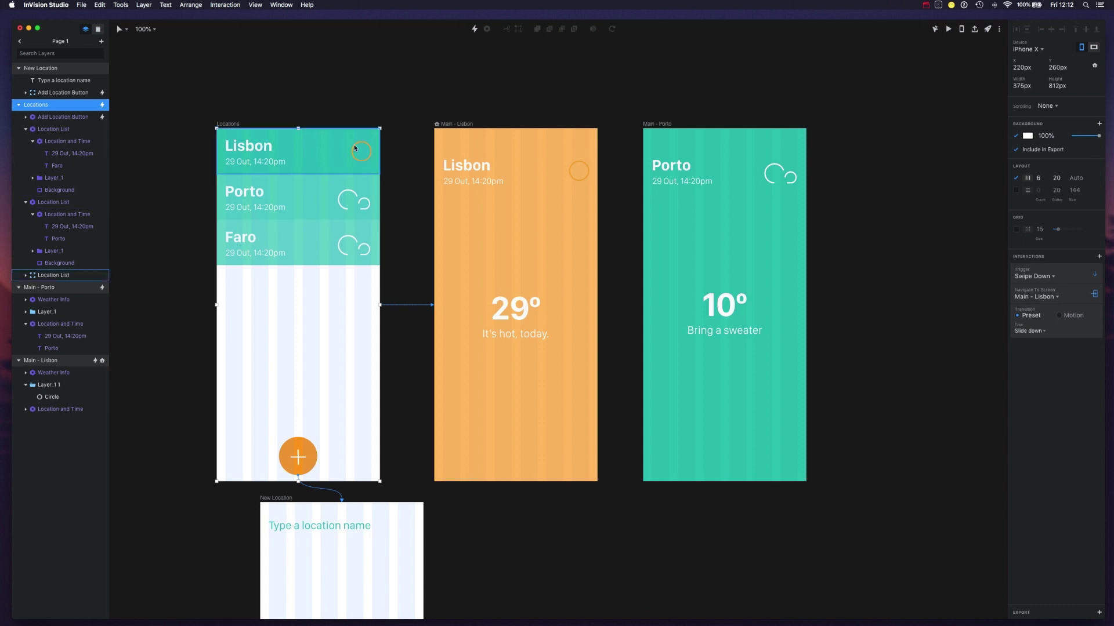
{"action": "left_click", "coordinate": [27, 276]}
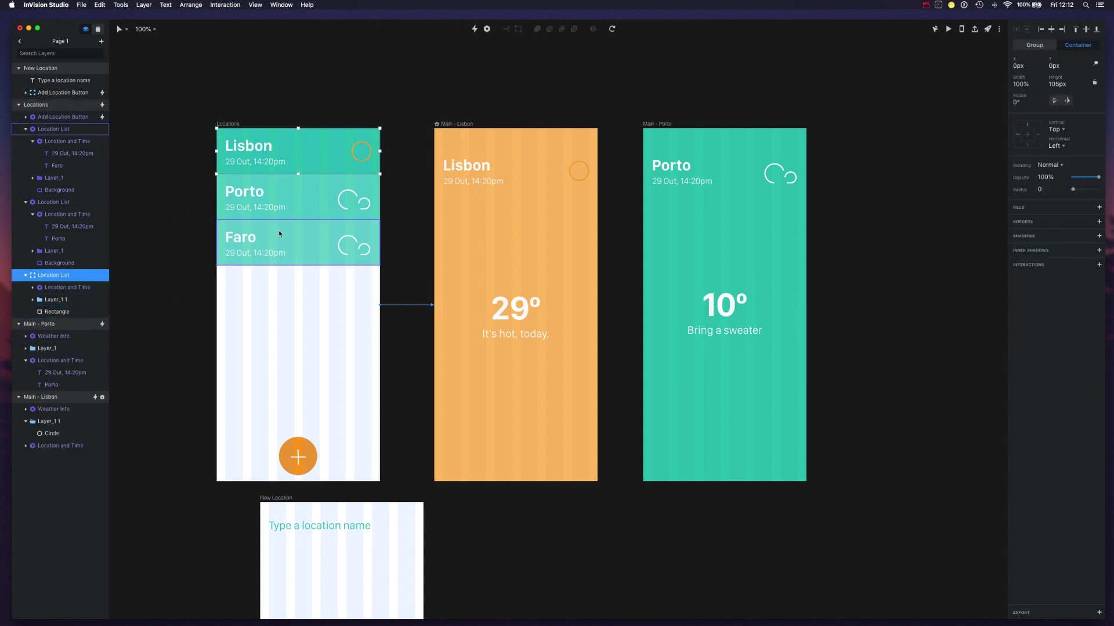
{"action": "mouse_move", "coordinate": [56, 300]}
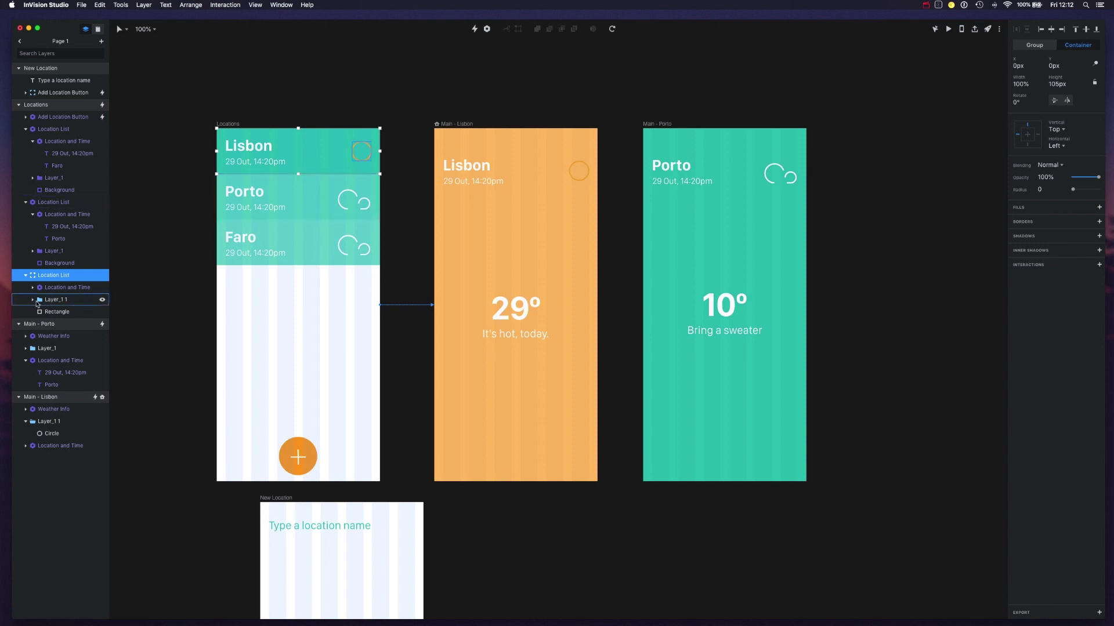
{"action": "left_click", "coordinate": [37, 301]}
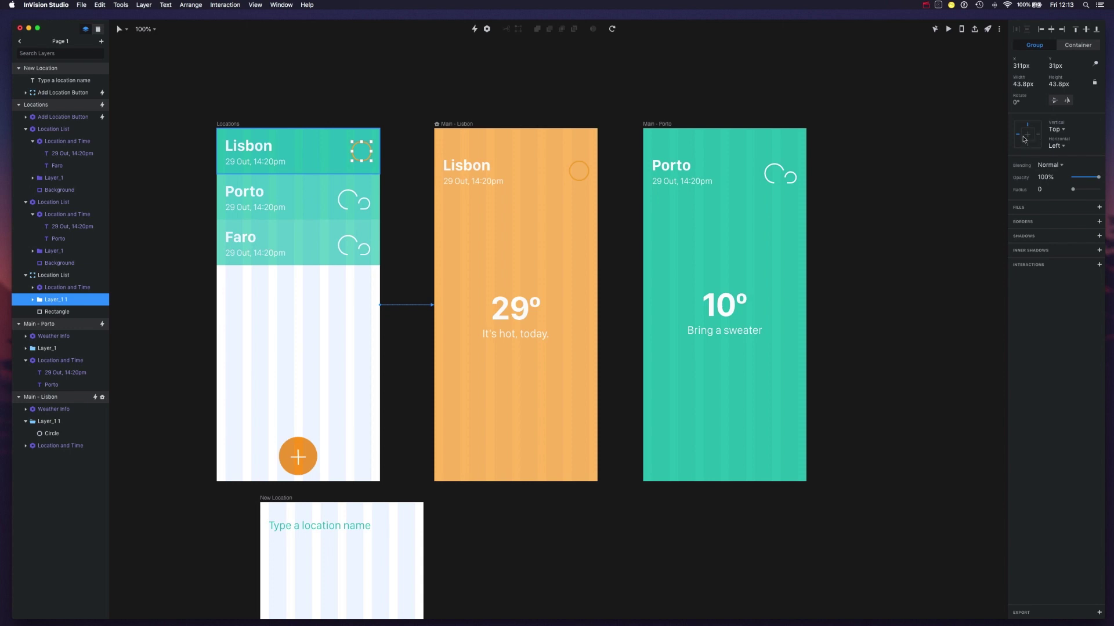
{"action": "left_click", "coordinate": [1056, 146]}
{"action": "left_click", "coordinate": [1064, 144]}
{"action": "left_click", "coordinate": [33, 300]}
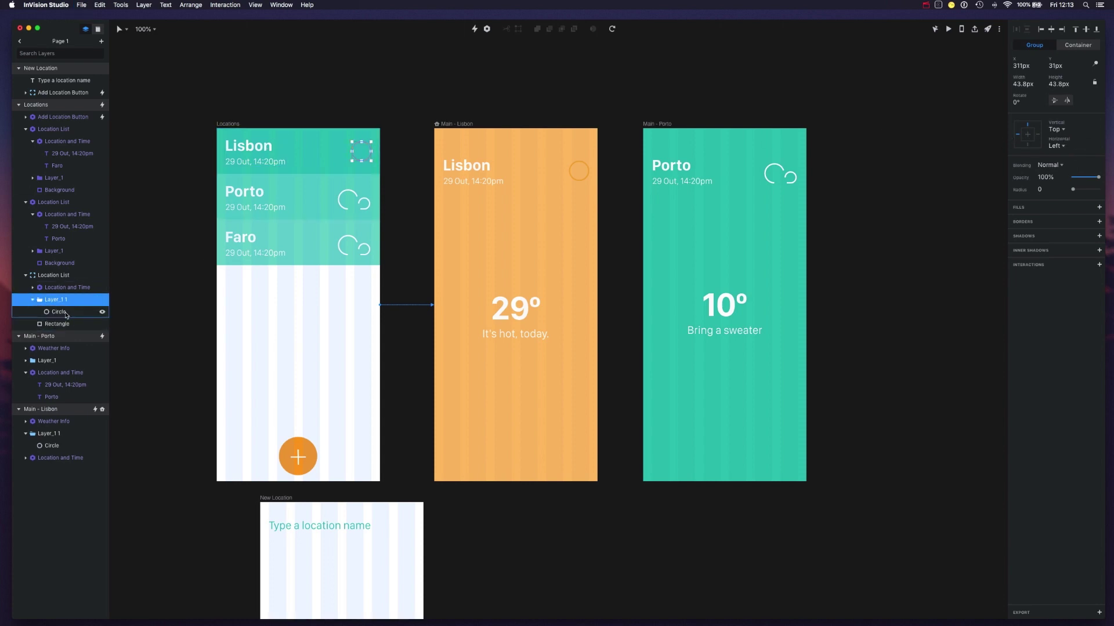
{"action": "left_click", "coordinate": [66, 312]}
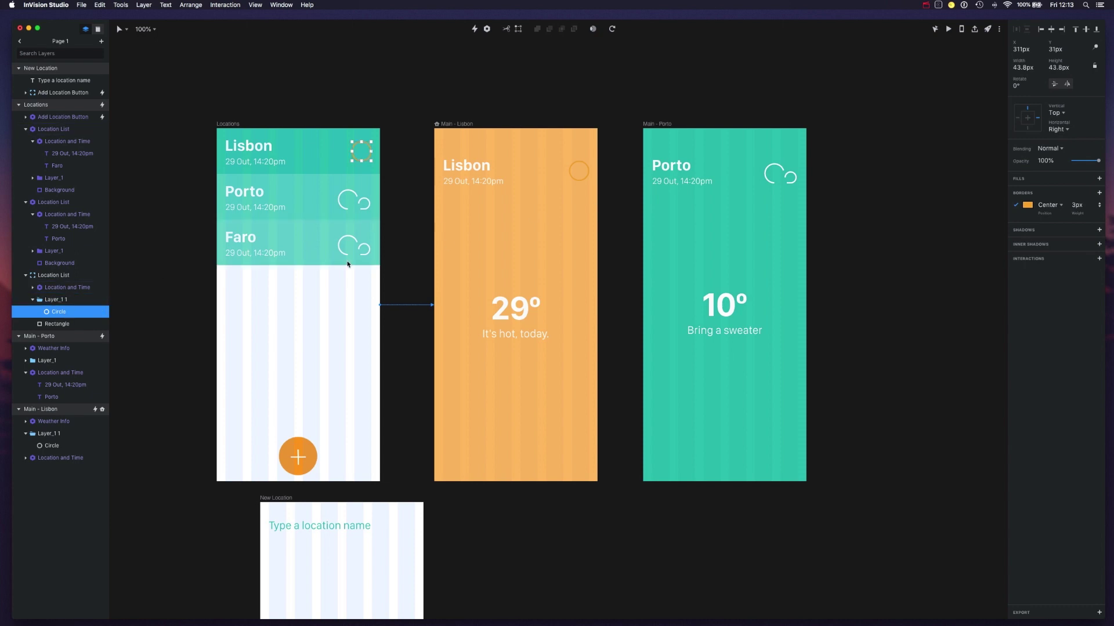
{"action": "left_click", "coordinate": [405, 232]}
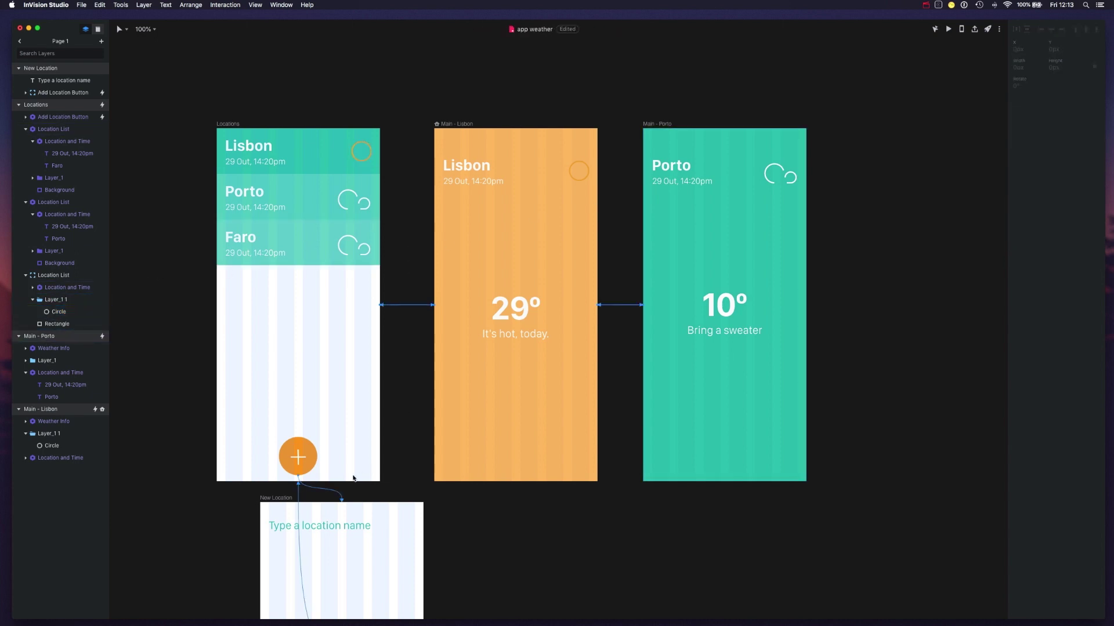
{"action": "left_click", "coordinate": [258, 122]}
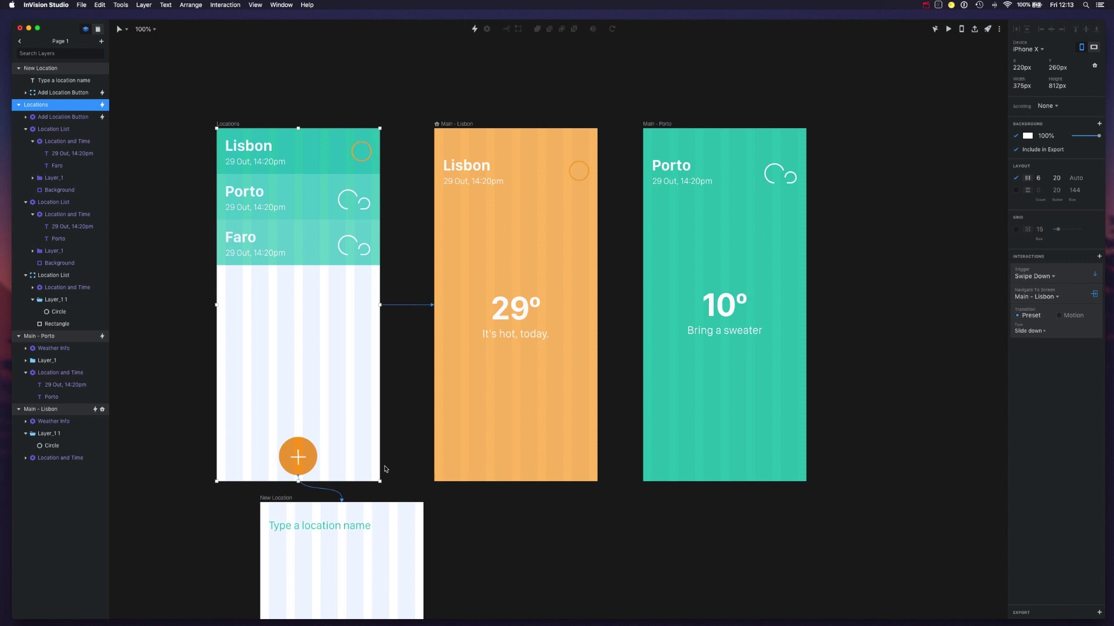
{"action": "left_click_drag", "start_coordinate": [380, 482], "coordinate": [409, 483]}
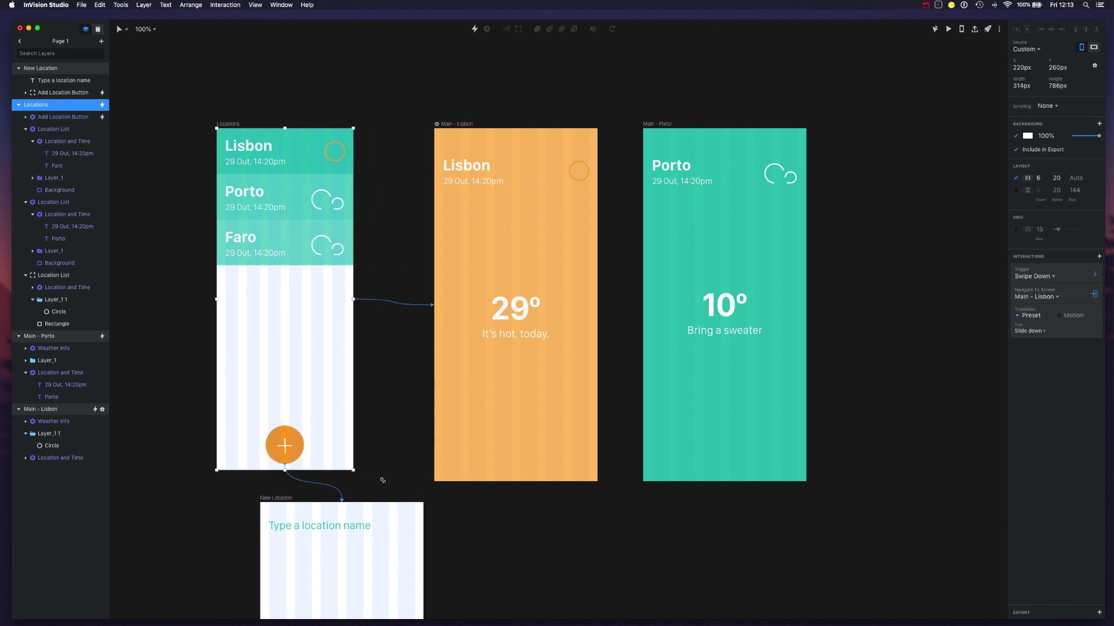
{"action": "left_click_drag", "start_coordinate": [409, 483], "coordinate": [381, 481]}
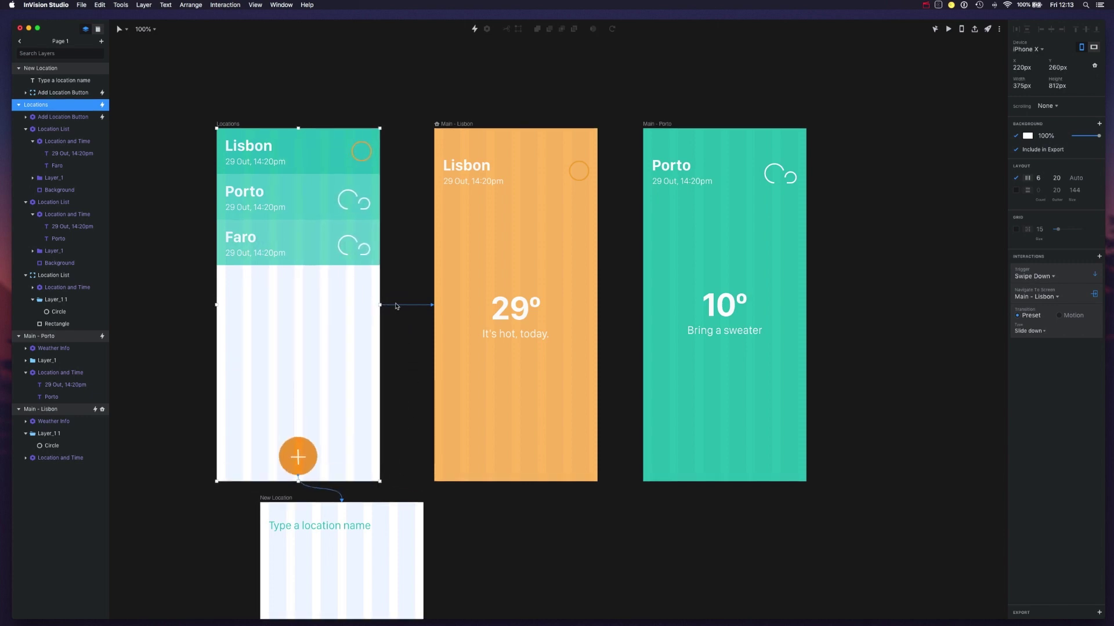
{"action": "left_click", "coordinate": [394, 151]}
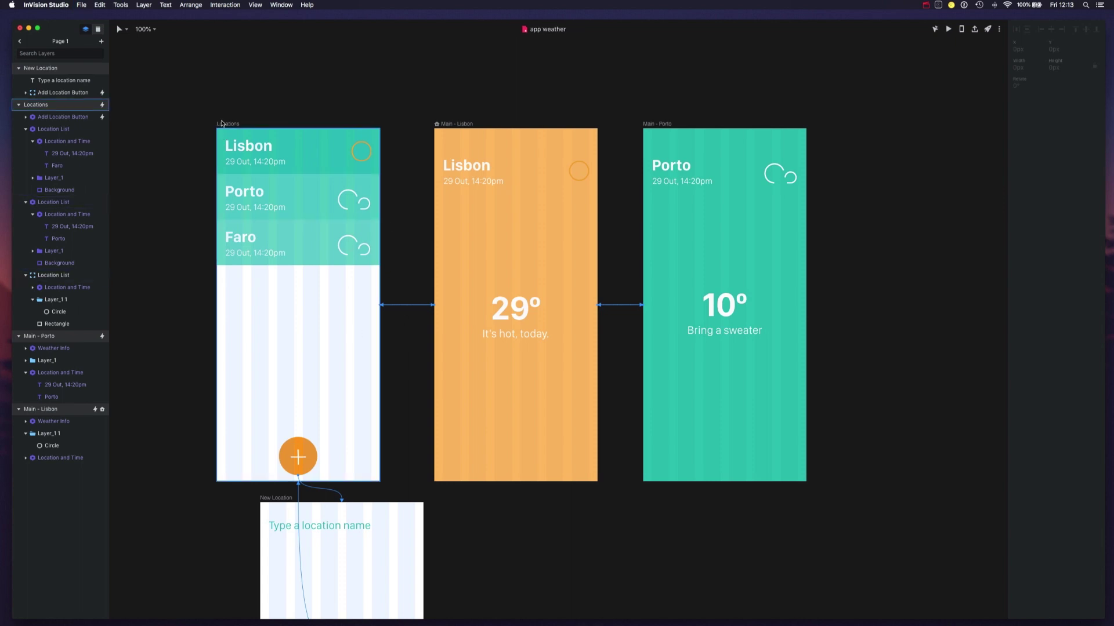
{"action": "left_click", "coordinate": [479, 123]}
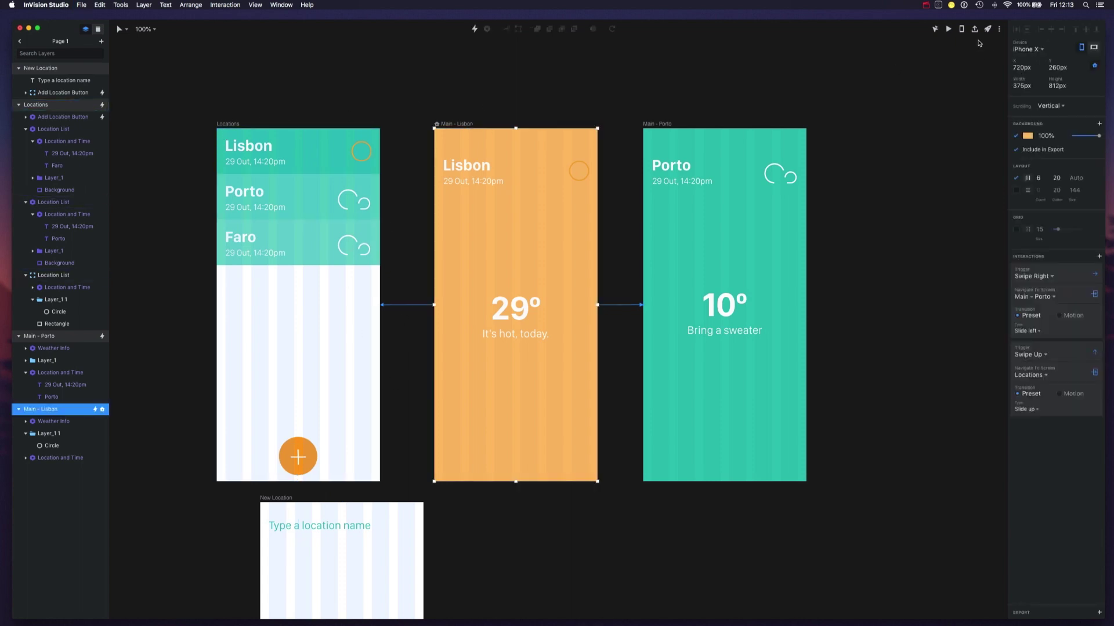
{"action": "left_click", "coordinate": [949, 30]}
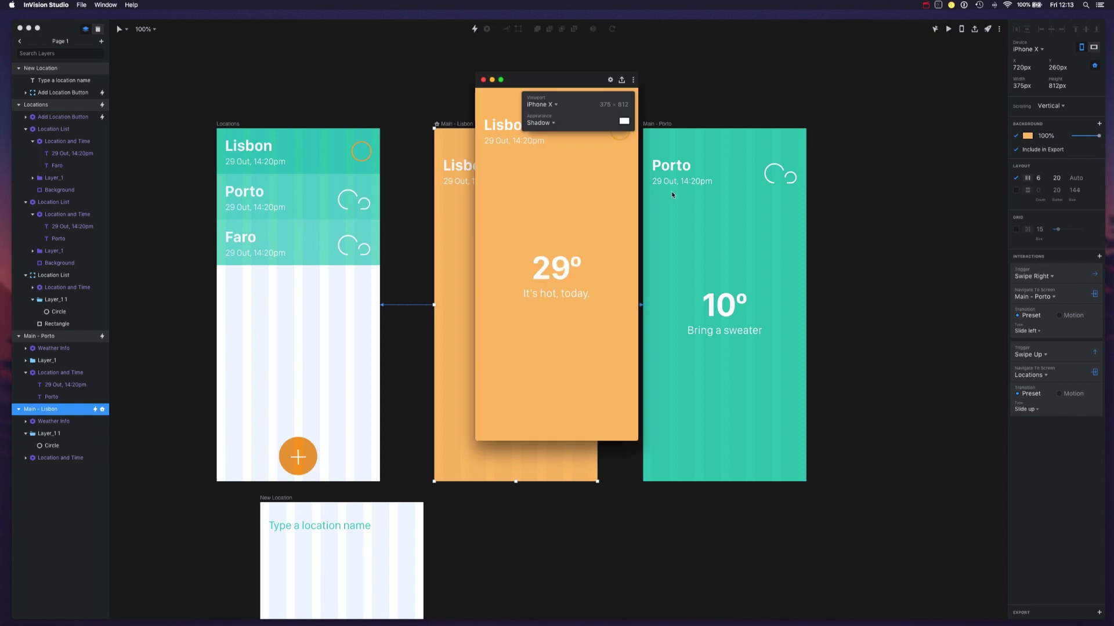
{"action": "left_click", "coordinate": [553, 104]}
{"action": "mouse_move", "coordinate": [546, 124]}
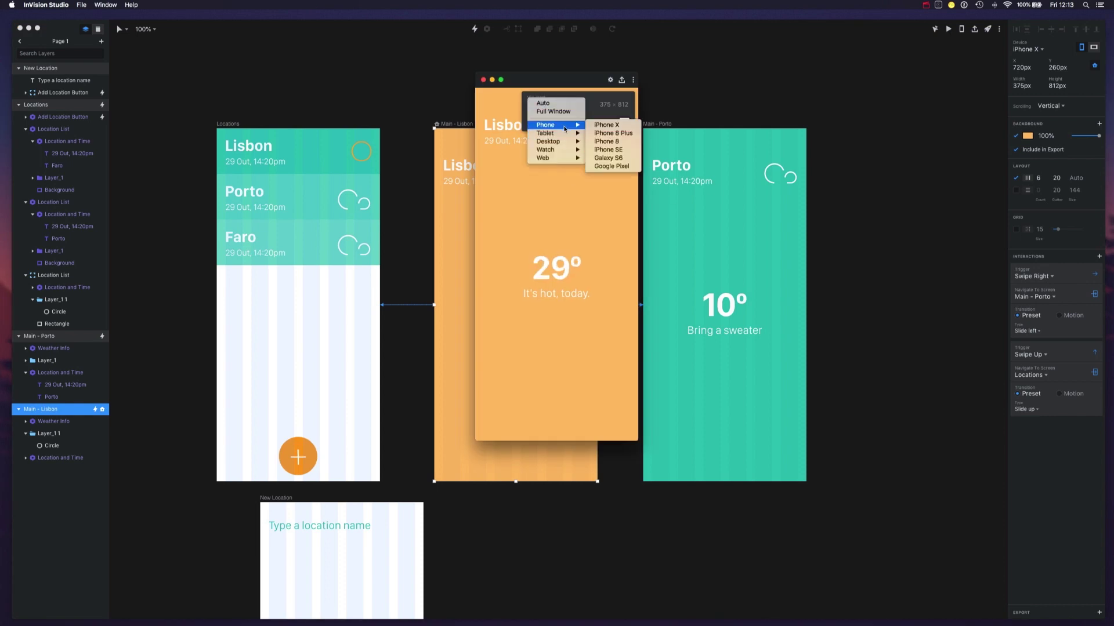
{"action": "left_click", "coordinate": [627, 150]}
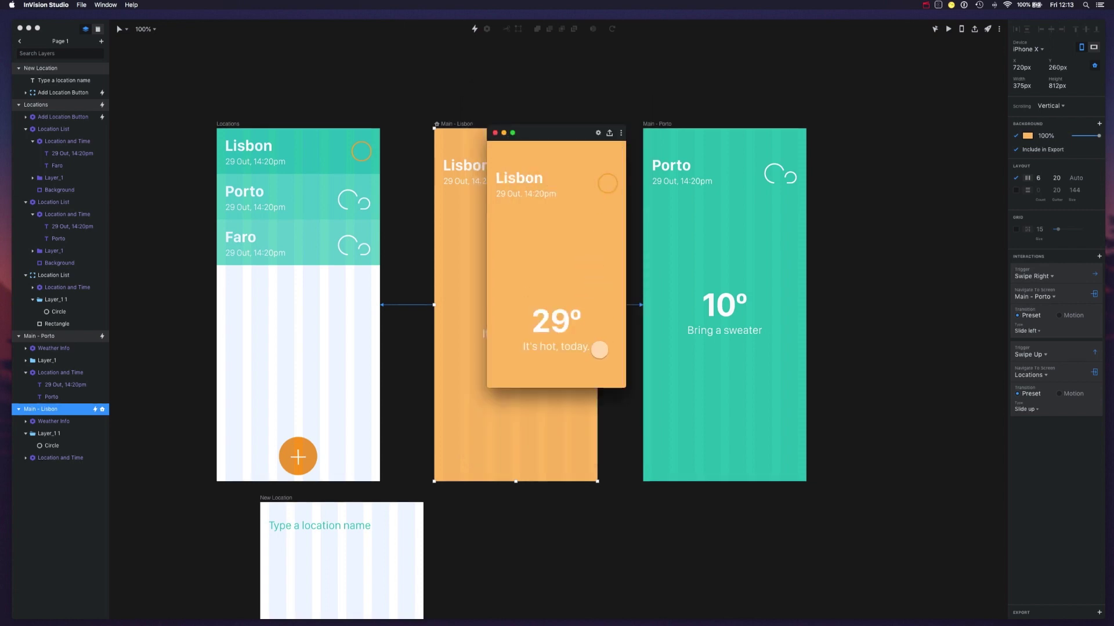
{"action": "mouse_move", "coordinate": [558, 132]}
{"action": "left_mouse_down"}
{"action": "mouse_move", "coordinate": [840, 193]}
{"action": "mouse_move", "coordinate": [896, 178]}
{"action": "left_mouse_up"}
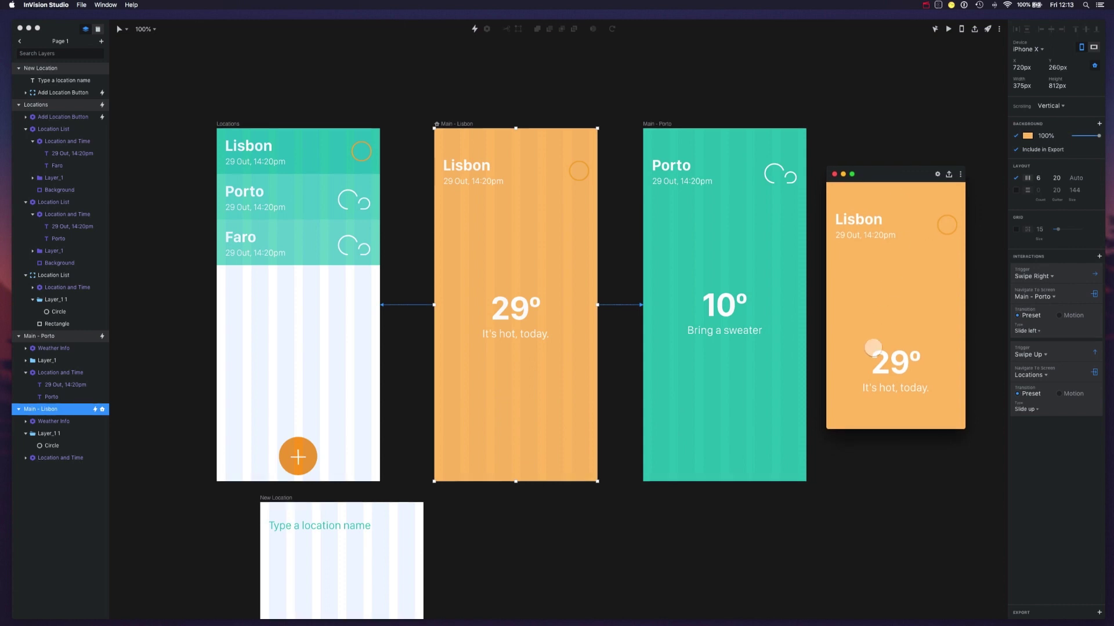
{"action": "left_click", "coordinate": [835, 177]}
{"action": "left_click", "coordinate": [519, 307]}
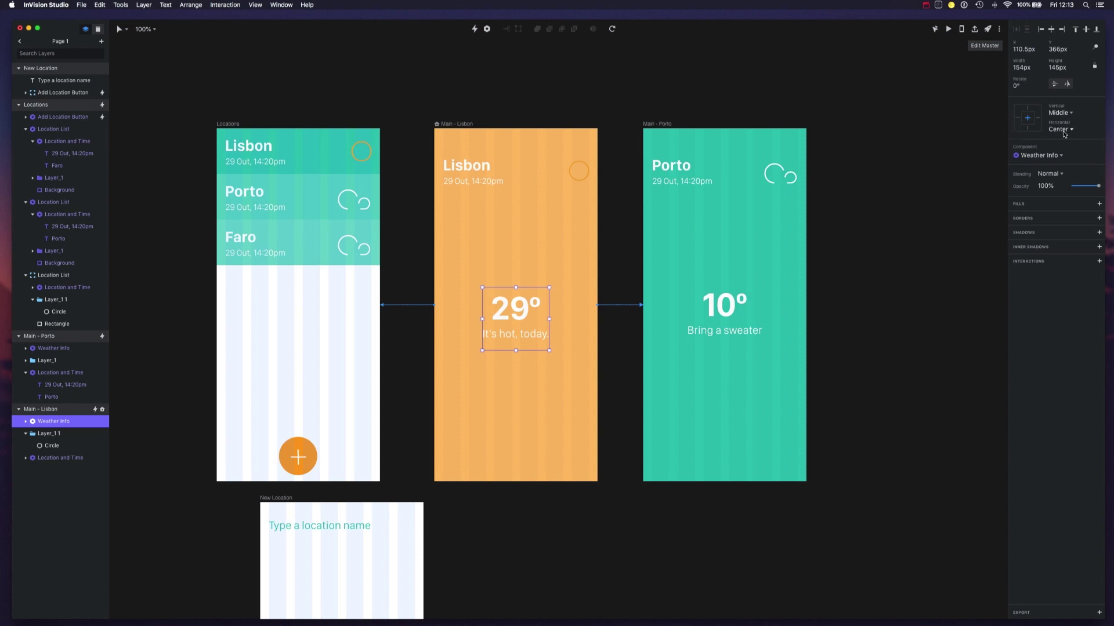
Step: Set the Main - Lisbon artboard's scrolling to None
{"action": "left_click", "coordinate": [232, 129]}
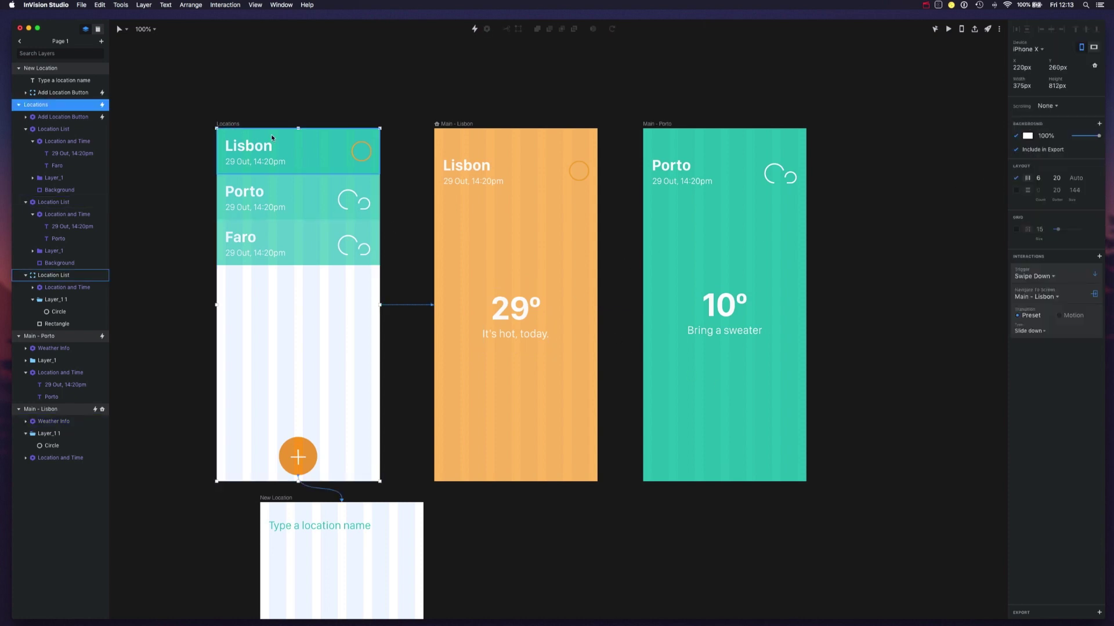
{"action": "left_click", "coordinate": [444, 129]}
{"action": "left_click", "coordinate": [1056, 107]}
{"action": "left_click", "coordinate": [1059, 92]}
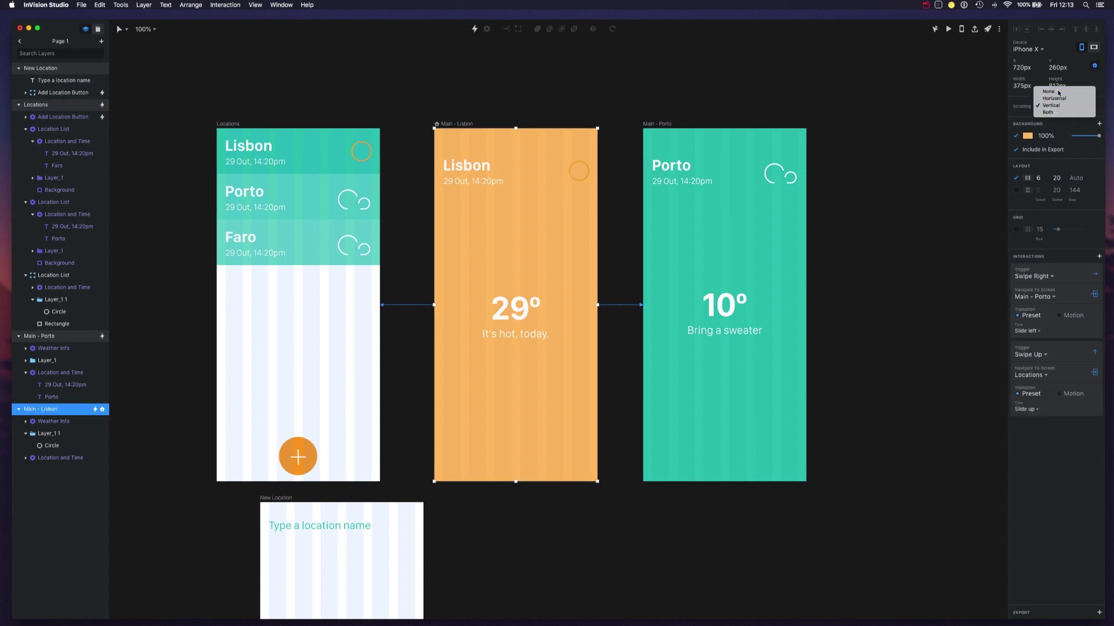
Step: Preview the Lisbon screen to check, then close the preview
{"action": "left_click", "coordinate": [948, 31]}
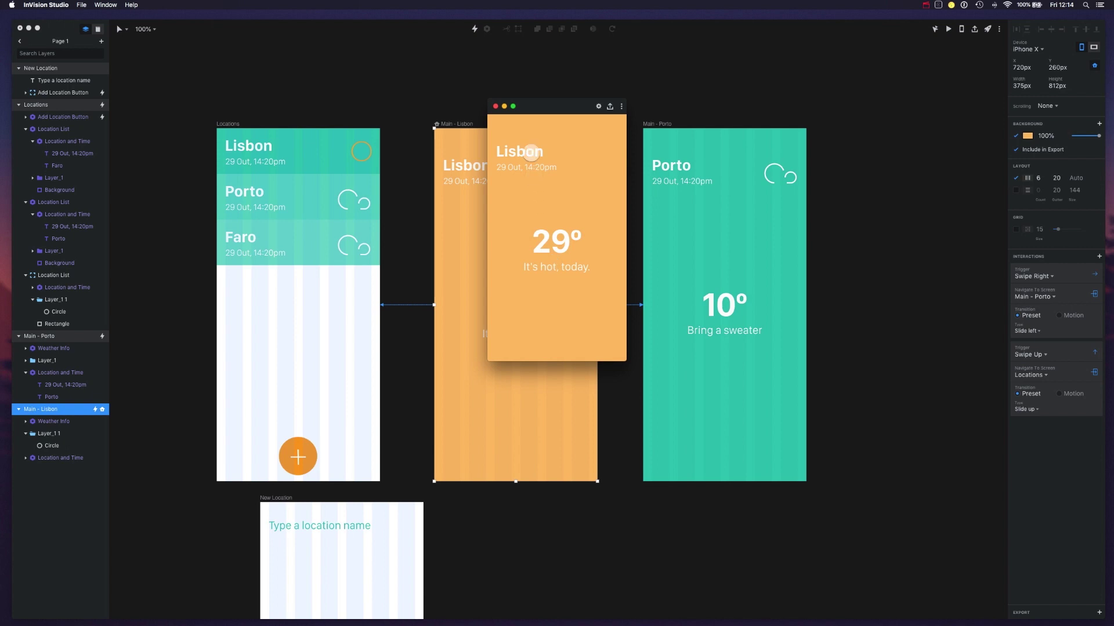
{"action": "left_click", "coordinate": [496, 108]}
{"action": "left_click", "coordinate": [388, 117]}
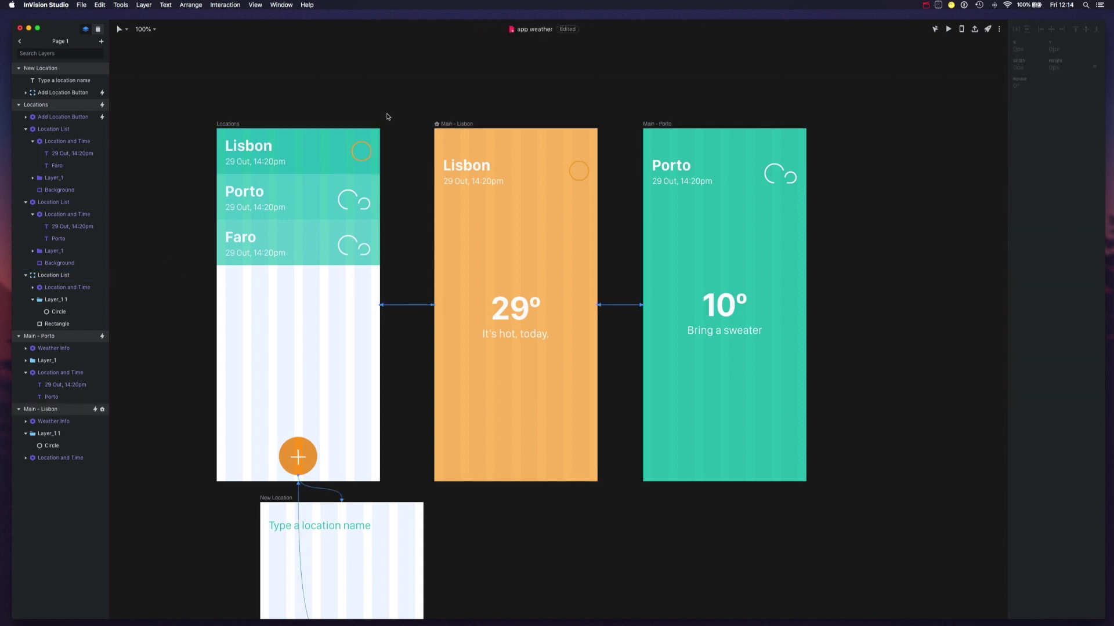
{"action": "left_click", "coordinate": [239, 130]}
{"action": "left_click", "coordinate": [240, 131]}
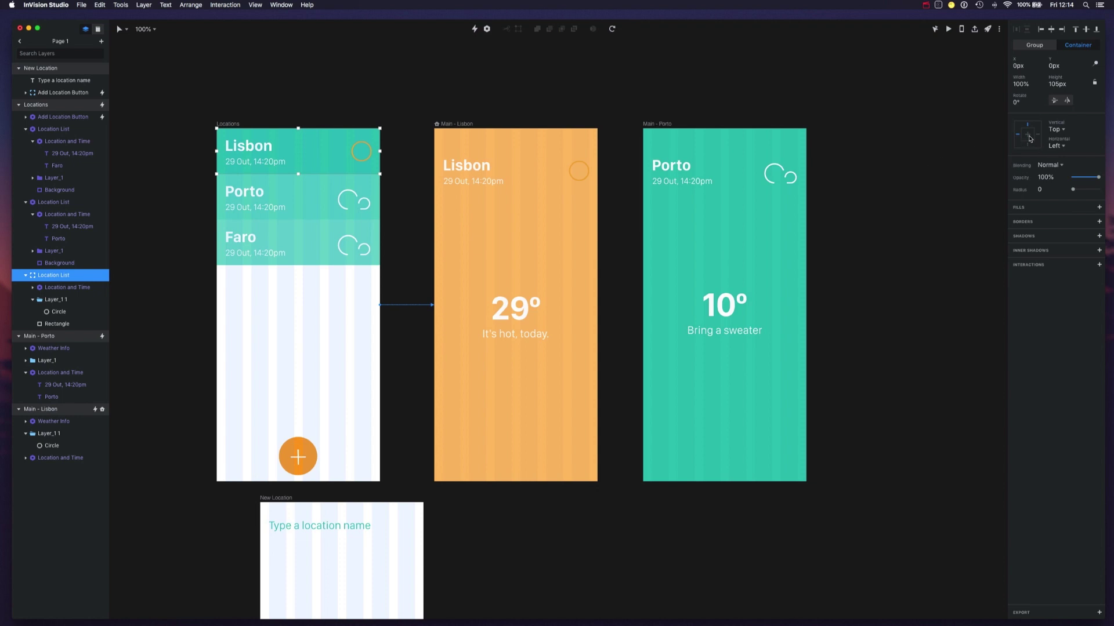
{"action": "left_click", "coordinate": [872, 232]}
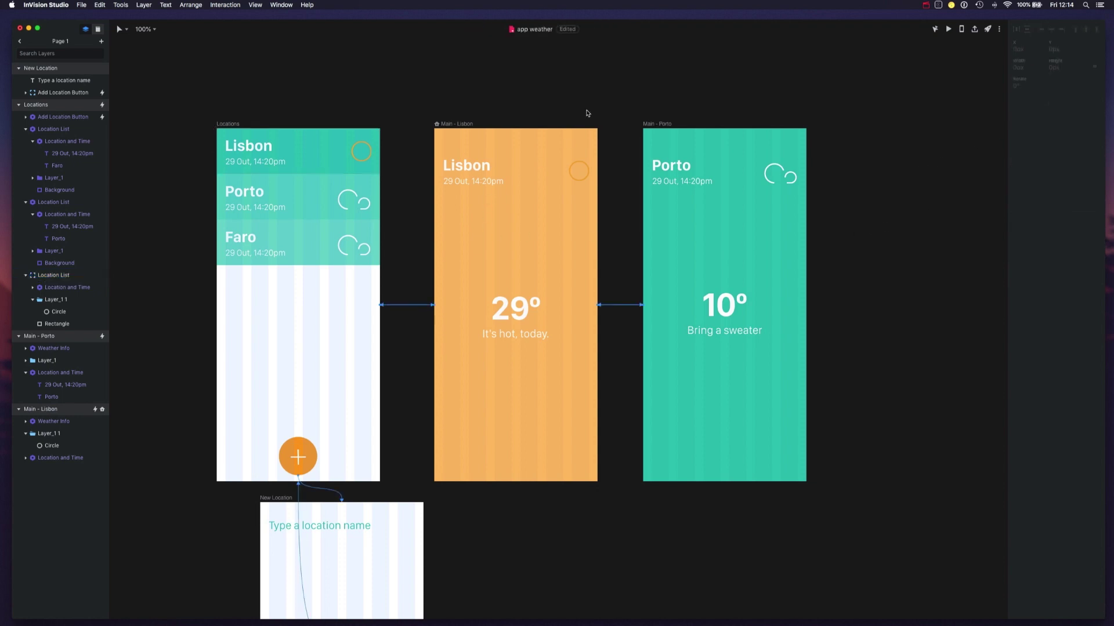